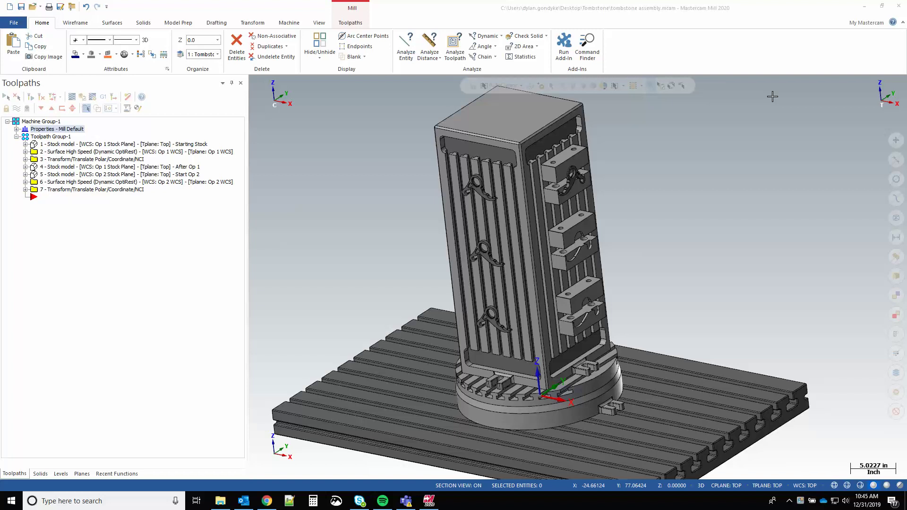
Step: Examine the tombstone assembly from several angles, including the three Op 1 parts and the Op 2 fixtures on the adjacent face
scroll(616, 234, "up", 3)
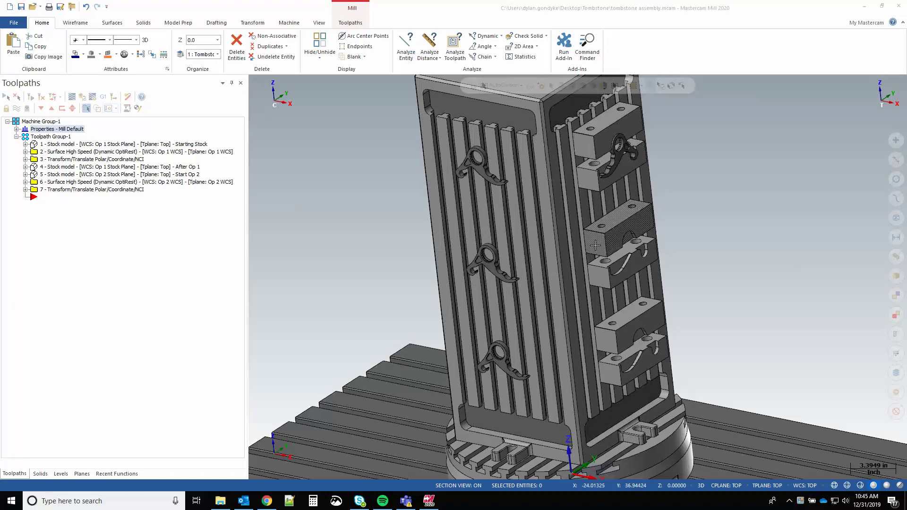
scroll(698, 311, "down", 2)
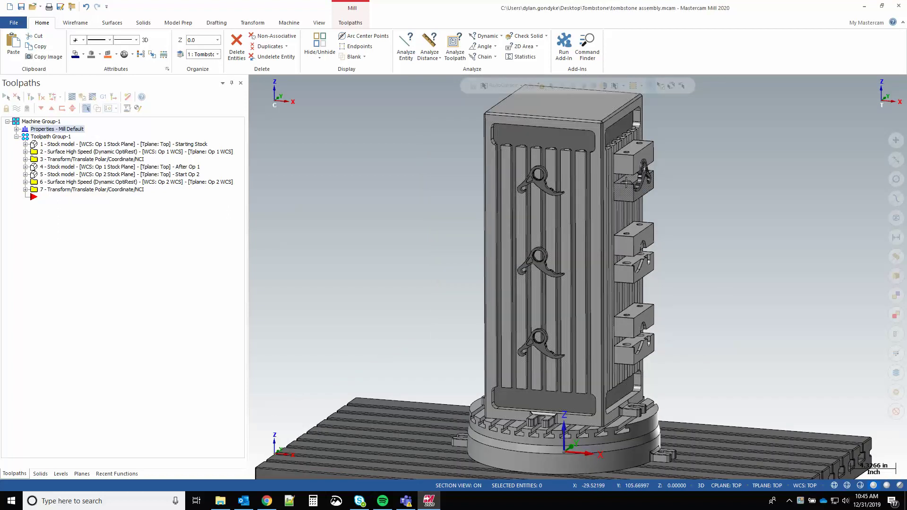
scroll(651, 204, "up", 4)
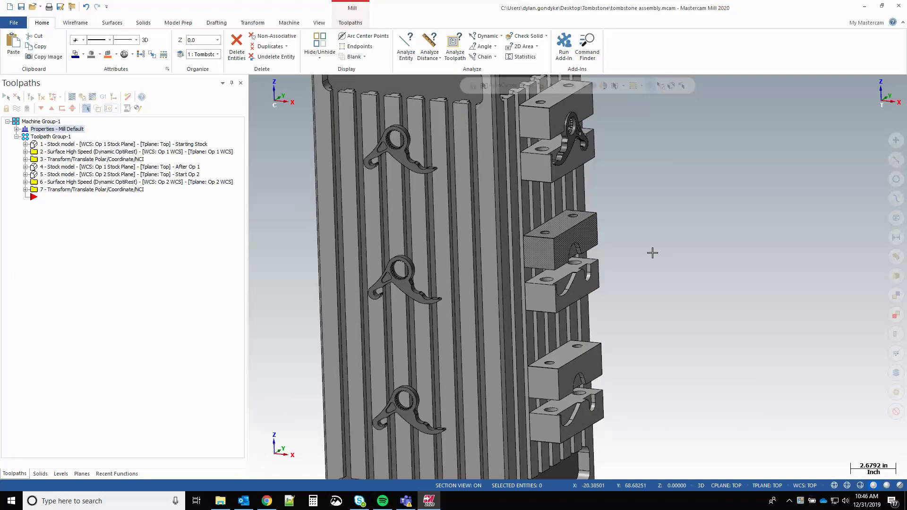
scroll(681, 233, "down", 2)
mouse_move(680, 233)
middle_mouse_down()
mouse_move(672, 262)
mouse_move(640, 227)
mouse_move(619, 245)
middle_mouse_up()
scroll(572, 246, "down", 1)
scroll(462, 251, "up", 1)
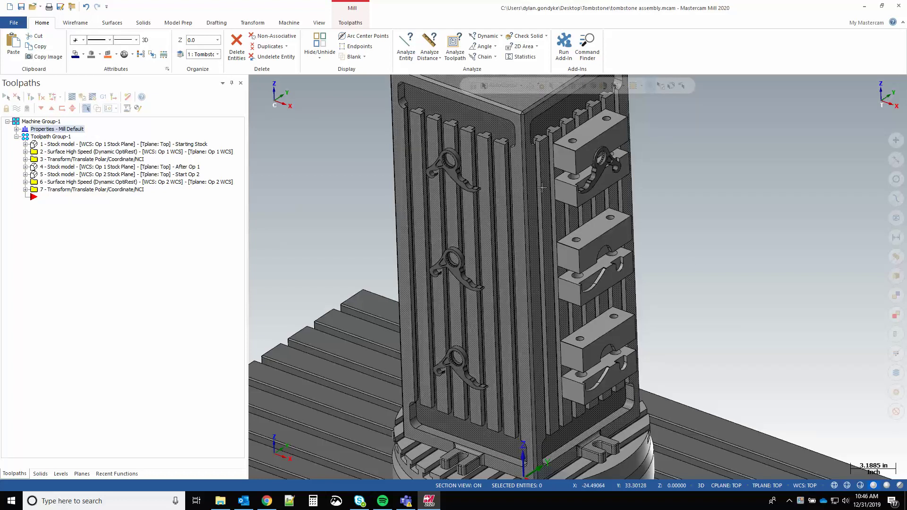
scroll(432, 269, "up", 3)
scroll(432, 269, "down", 3)
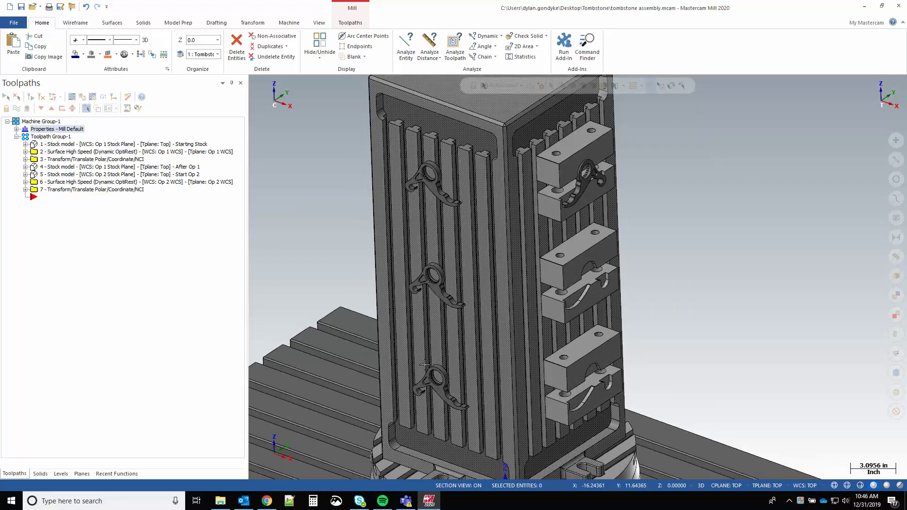
scroll(462, 207, "up", 3)
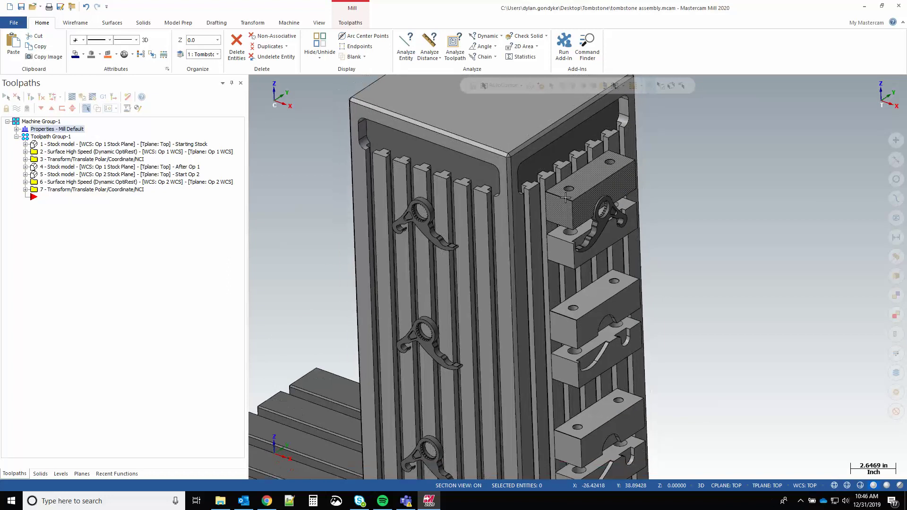
scroll(462, 207, "up", 2)
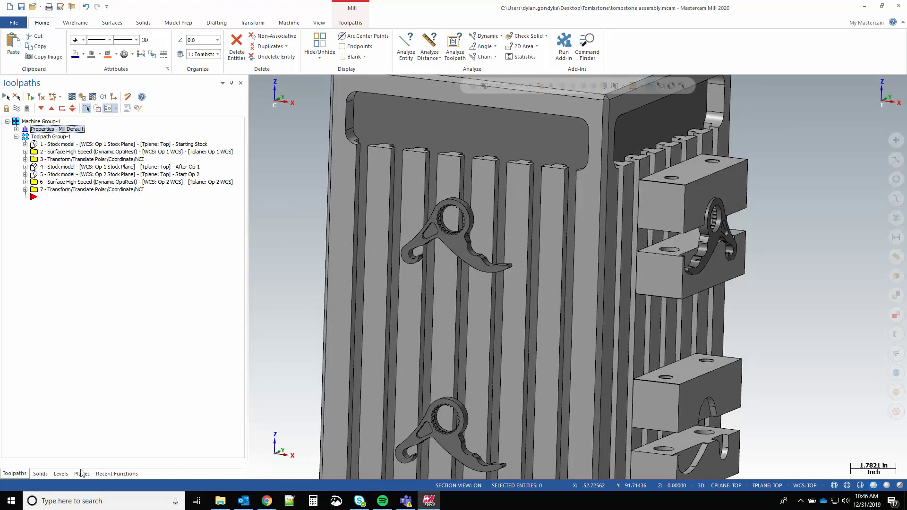
Step: Show the "Op 1 Stock- REF- DO NOT USE" level and inspect the stock block around the uppermost Op 1 part
left_click(60, 474)
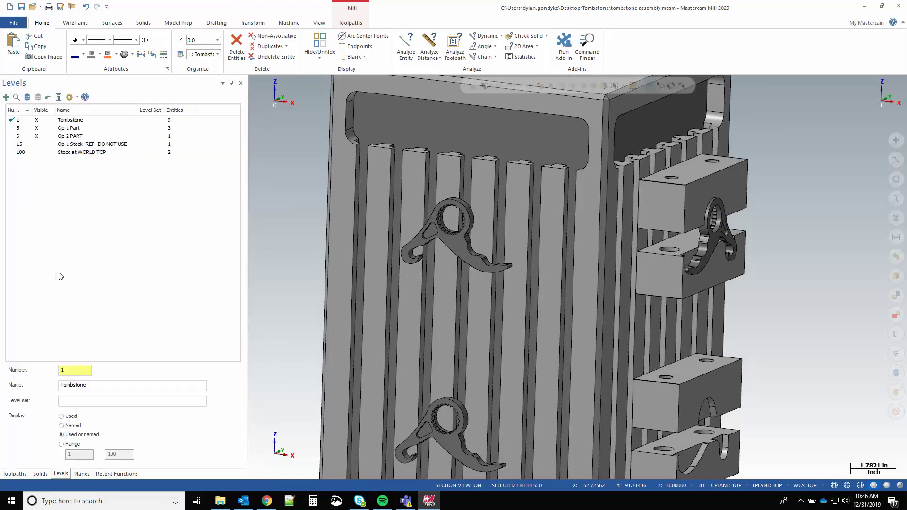
left_click(39, 145)
scroll(460, 168, "up", 6)
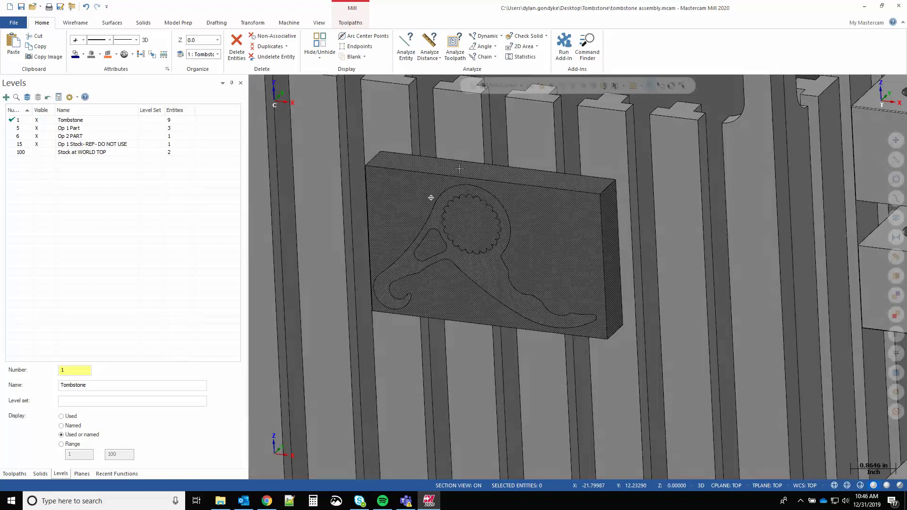
scroll(459, 169, "up", 1)
scroll(436, 189, "down", 2)
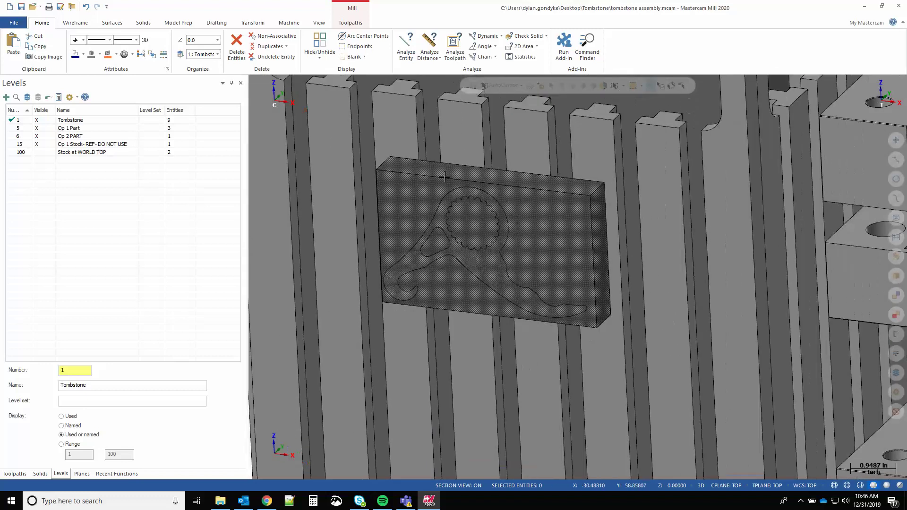
middle_click_drag(447, 189, 436, 189)
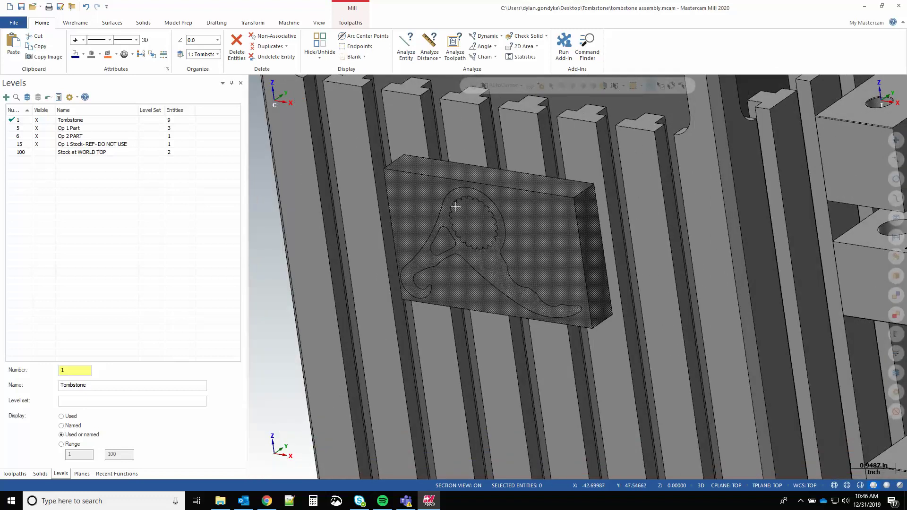
scroll(455, 207, "down", 6)
mouse_move(450, 209)
middle_mouse_down()
mouse_move(429, 208)
mouse_move(462, 205)
mouse_move(437, 199)
middle_mouse_up()
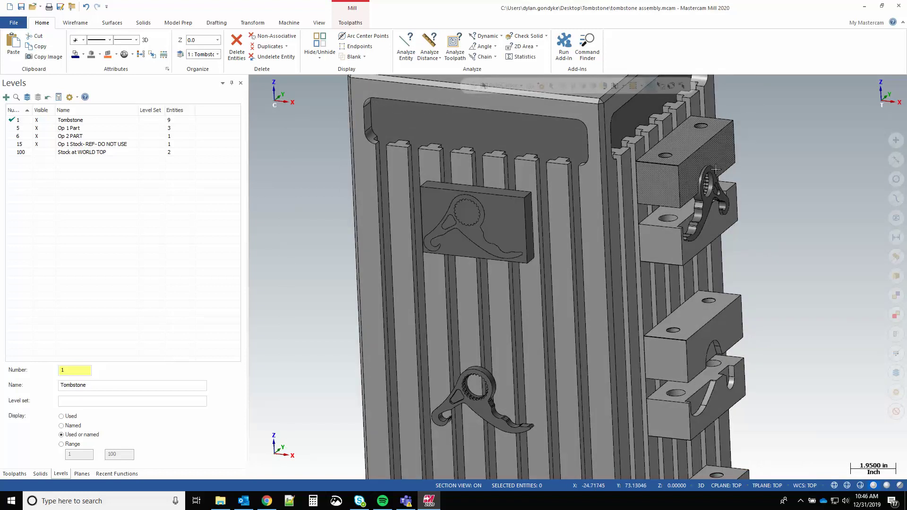
Step: Examine where the reference stock block sits on the tombstone face relative to the other Op 1 parts and the Op 2 fixtures
middle_click_drag(676, 192, 567, 226)
scroll(534, 225, "down", 3)
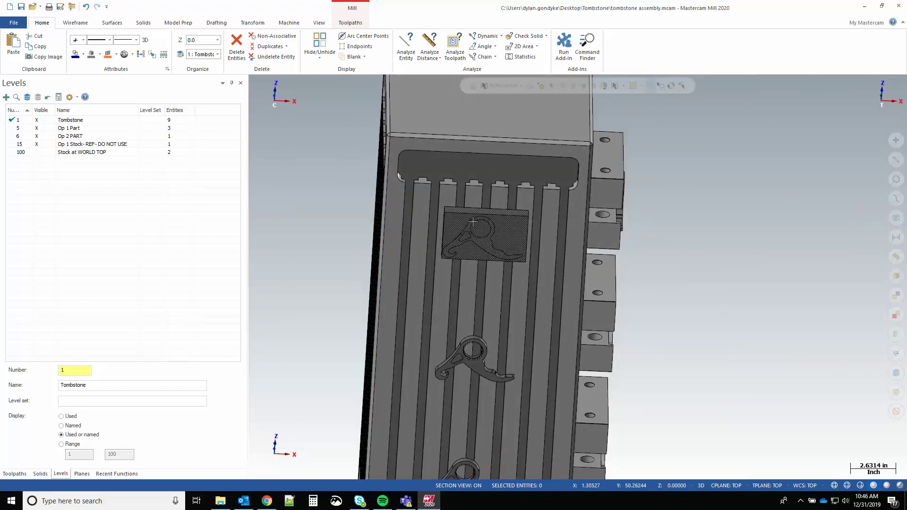
scroll(461, 224, "up", 5)
middle_click_drag(461, 222, 476, 189)
scroll(475, 171, "down", 6)
scroll(476, 188, "up", 6)
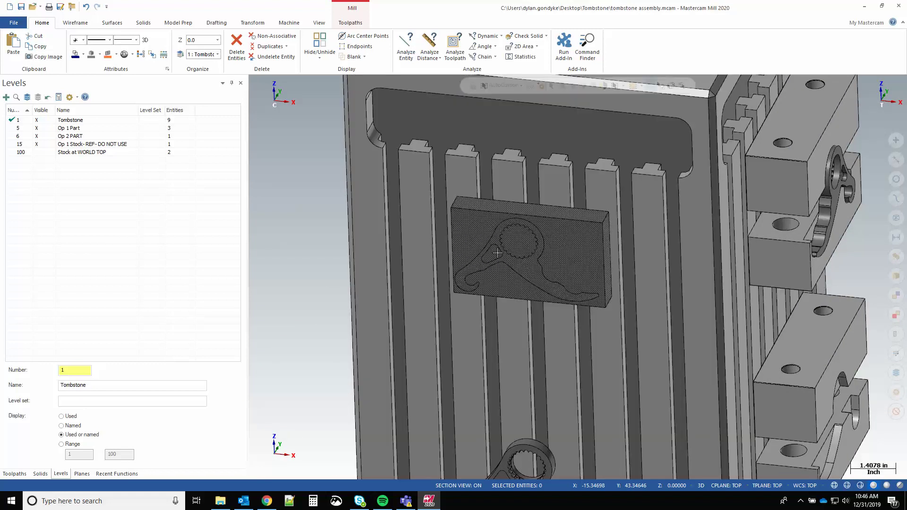
left_click(514, 243)
scroll(523, 220, "down", 3)
key("Escape")
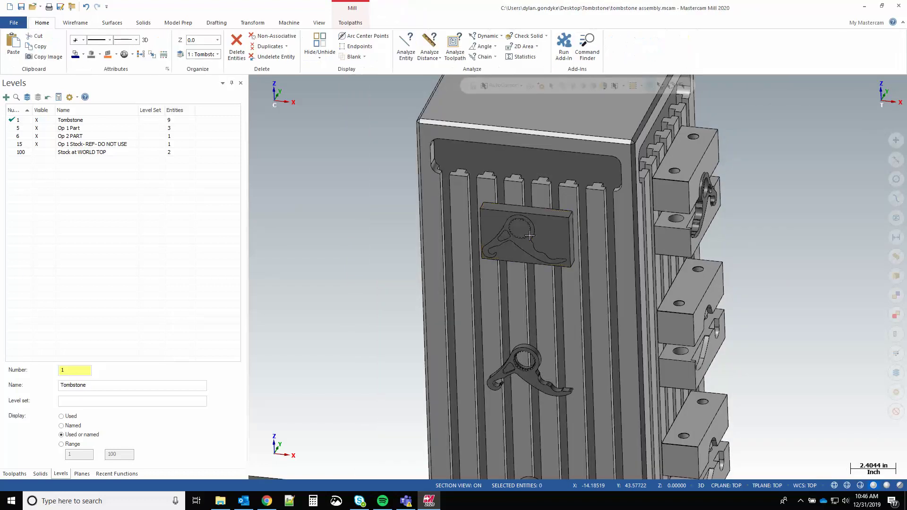
scroll(572, 255, "up", 1)
scroll(530, 204, "down", 1)
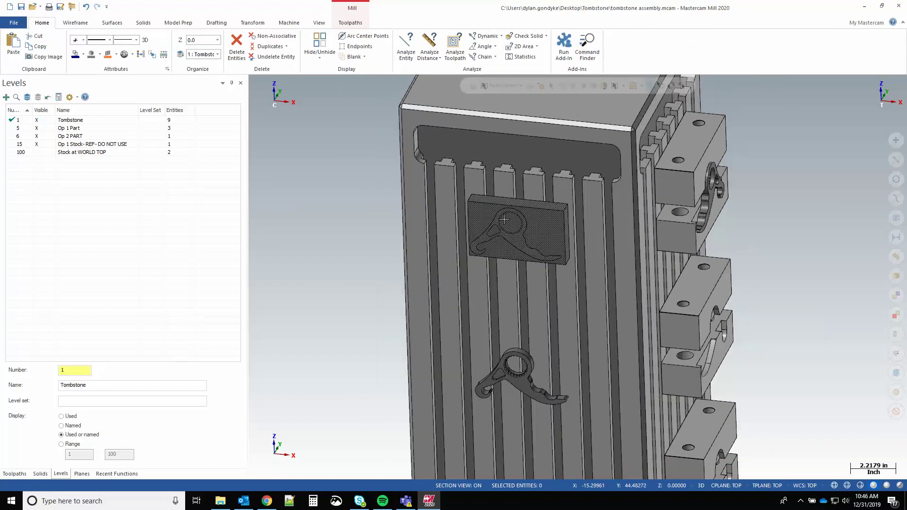
scroll(504, 220, "down", 5)
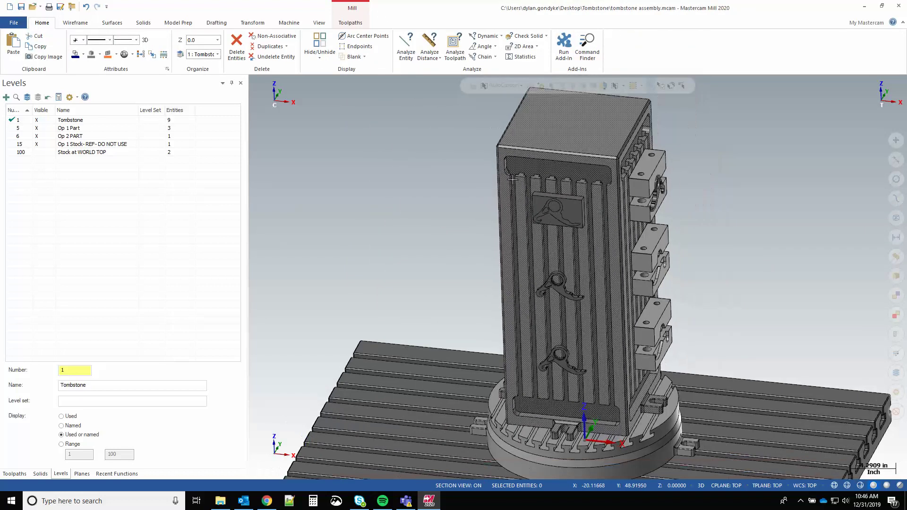
scroll(464, 194, "up", 1)
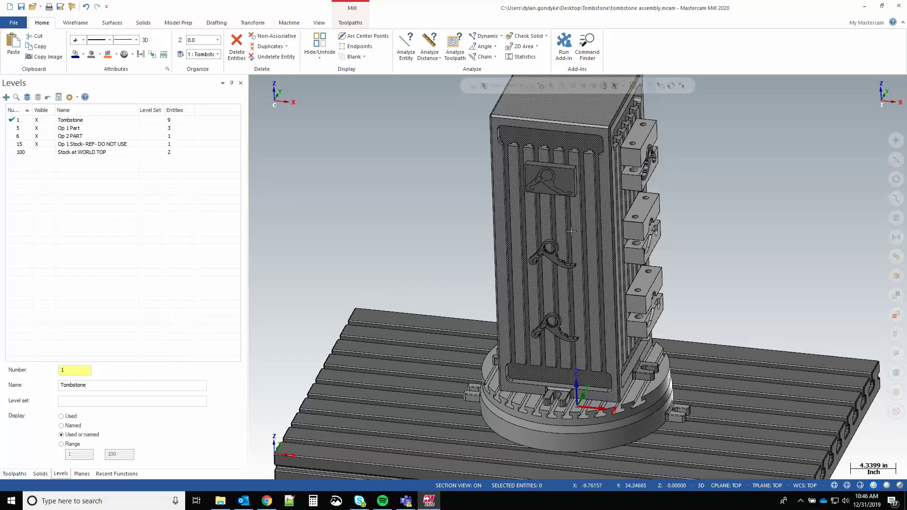
scroll(450, 254, "down", 3)
scroll(537, 206, "up", 6)
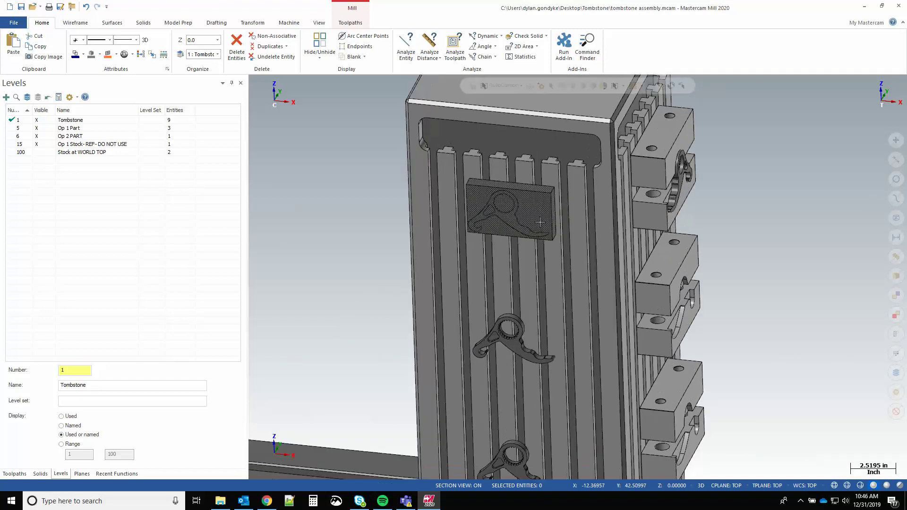
scroll(541, 222, "down", 4)
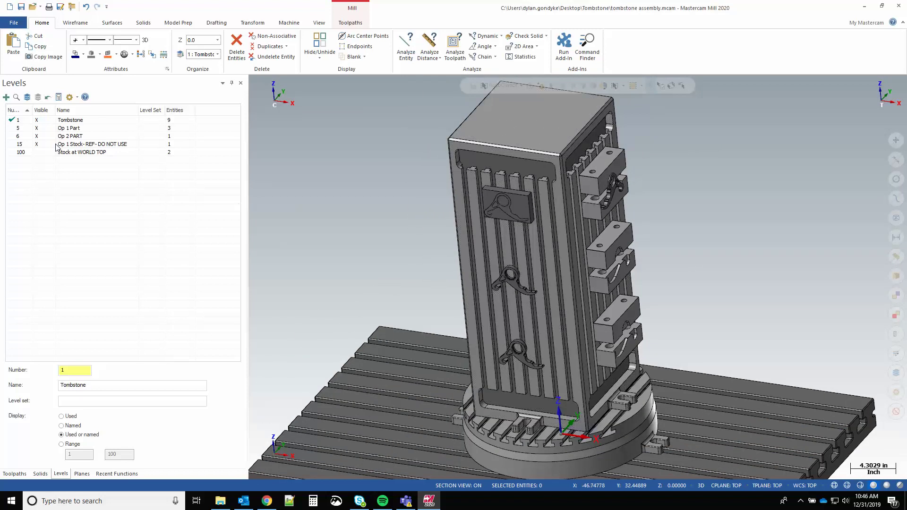
Step: Hide the Tombstone and Op 1 Part levels and make level 100, Stock at WORLD TOP, the active level
left_click(43, 121)
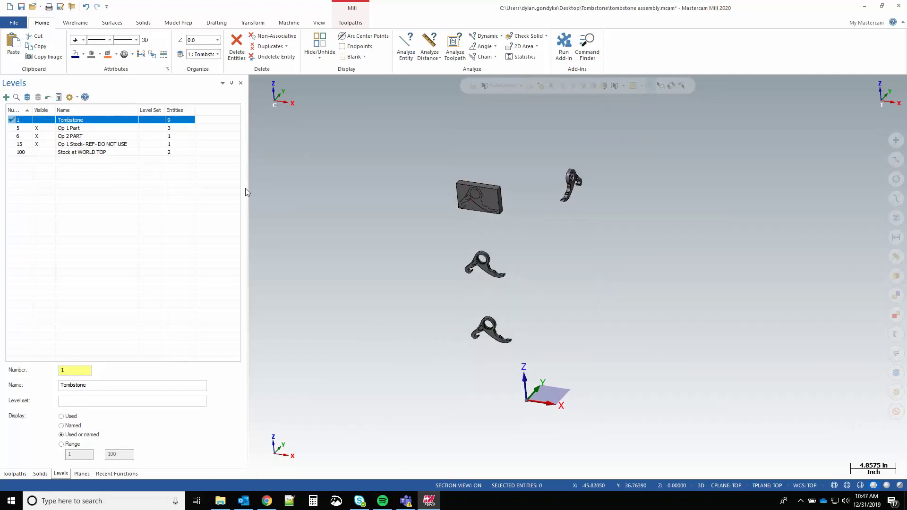
left_click(45, 128)
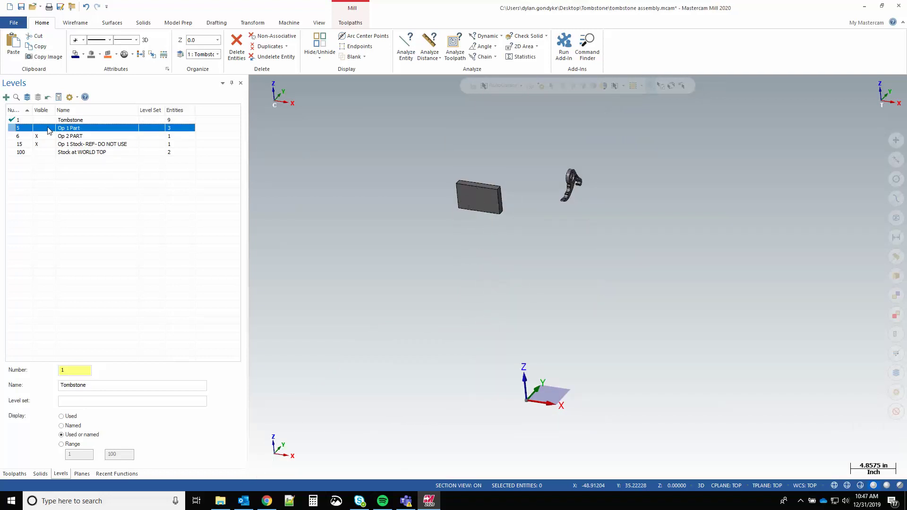
left_click(21, 153)
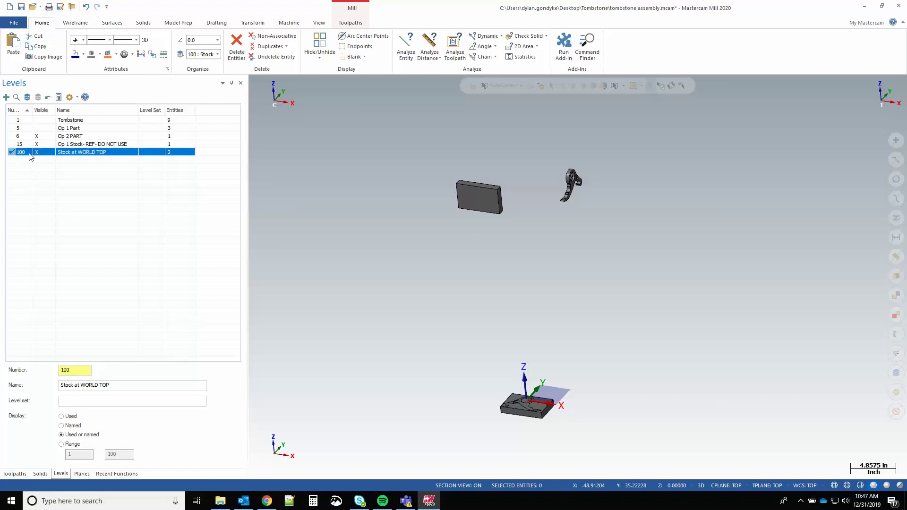
Step: Examine the stock and part placed at the world Top origin and compare their location with the reference stock block
scroll(434, 245, "down", 1)
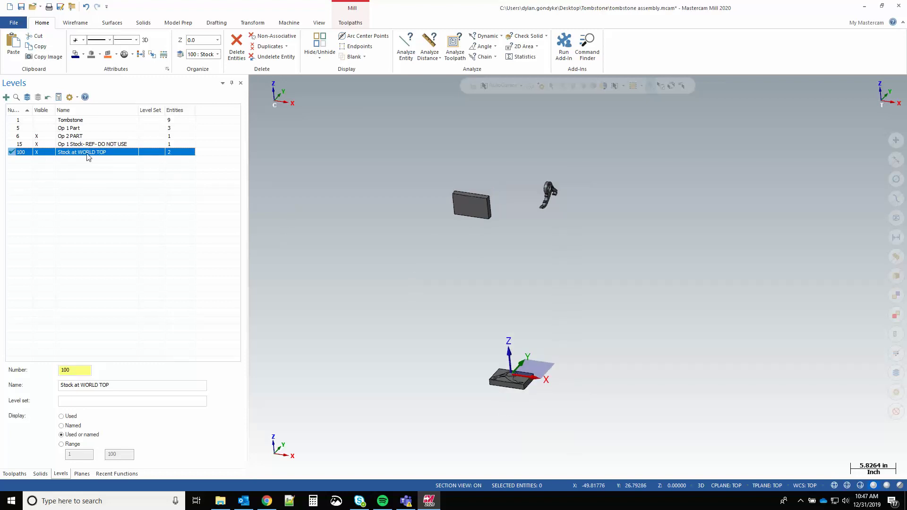
scroll(510, 379, "up", 10)
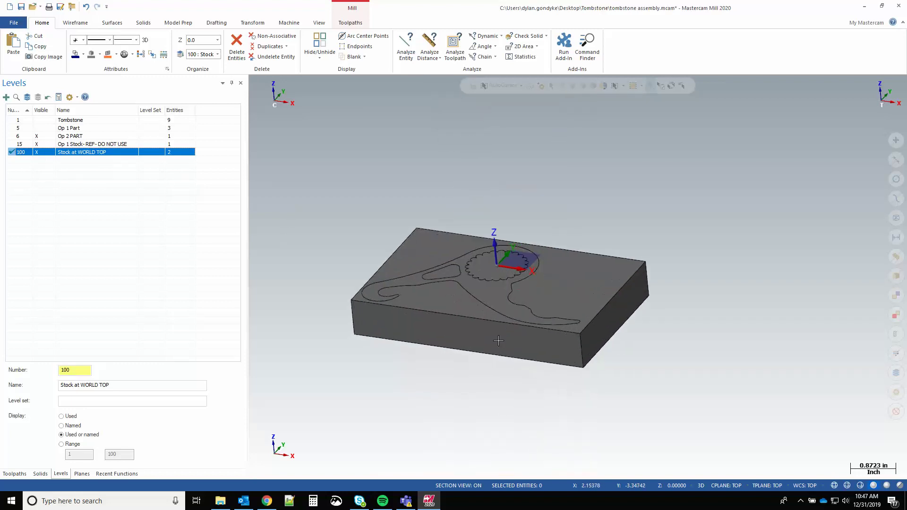
mouse_move(453, 260)
middle_mouse_down()
mouse_move(407, 283)
mouse_move(453, 278)
mouse_move(468, 251)
mouse_move(461, 261)
mouse_move(489, 271)
mouse_move(483, 259)
mouse_move(495, 263)
mouse_move(500, 215)
middle_mouse_up()
scroll(487, 260, "up", 2)
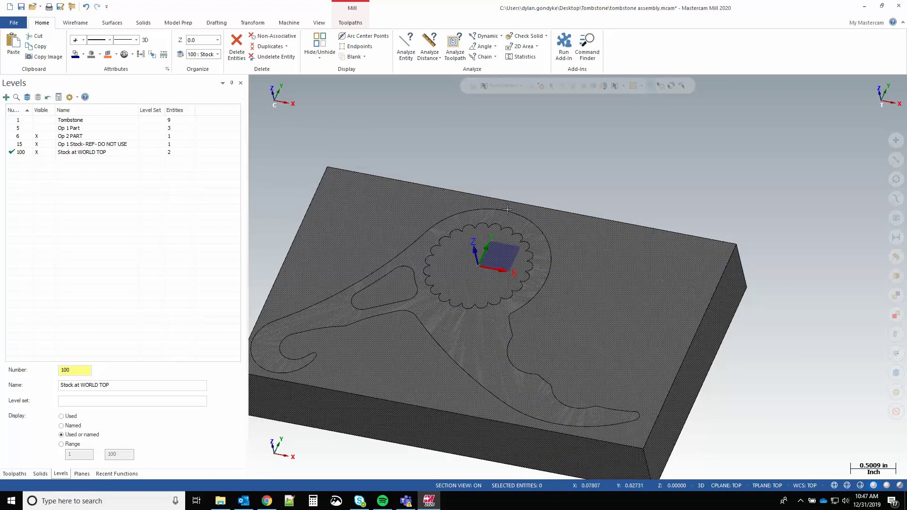
middle_click_drag(535, 256, 499, 215)
scroll(504, 215, "down", 2)
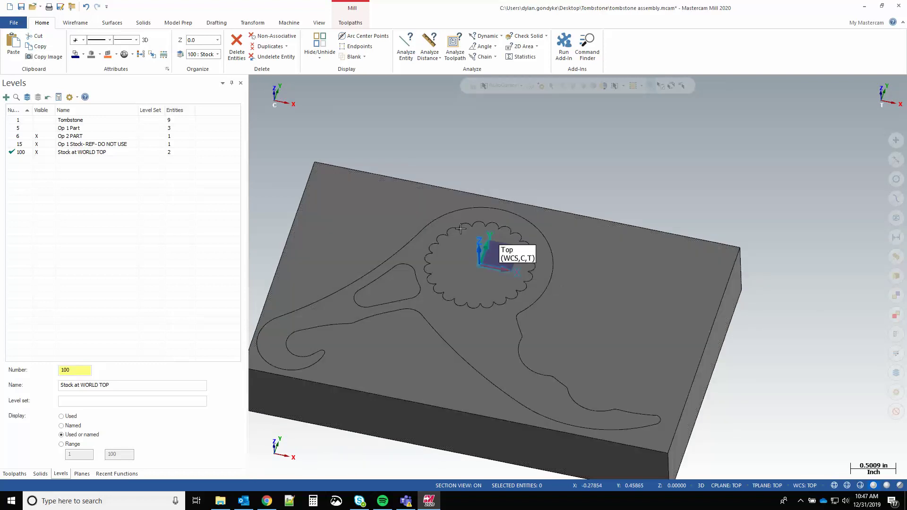
scroll(545, 255, "down", 10)
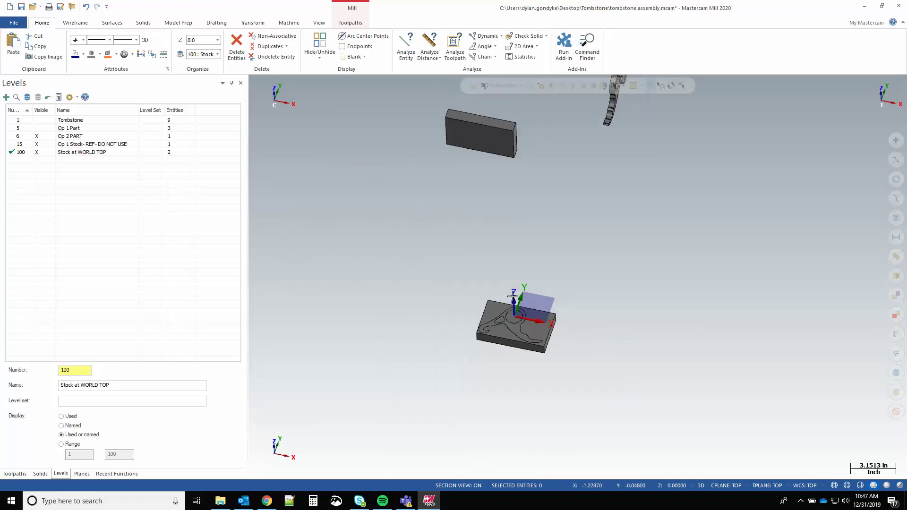
scroll(481, 309, "up", 2)
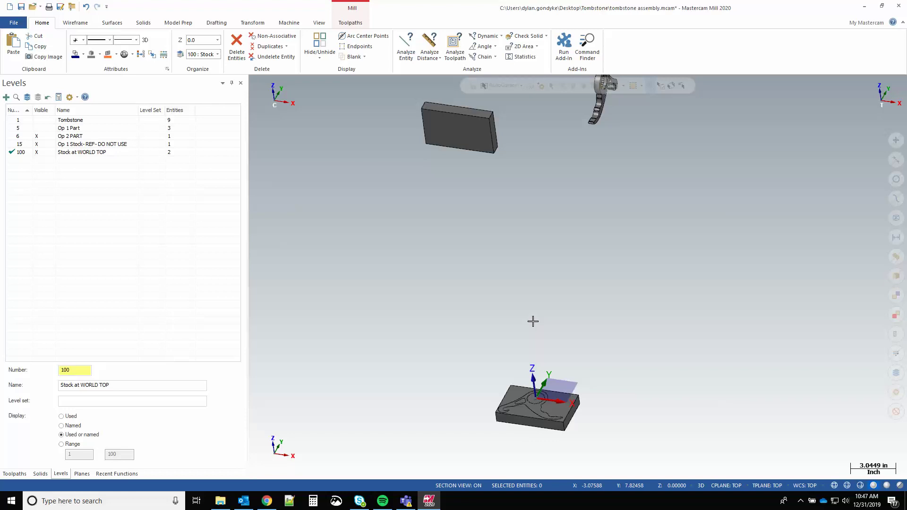
scroll(488, 422, "up", 5)
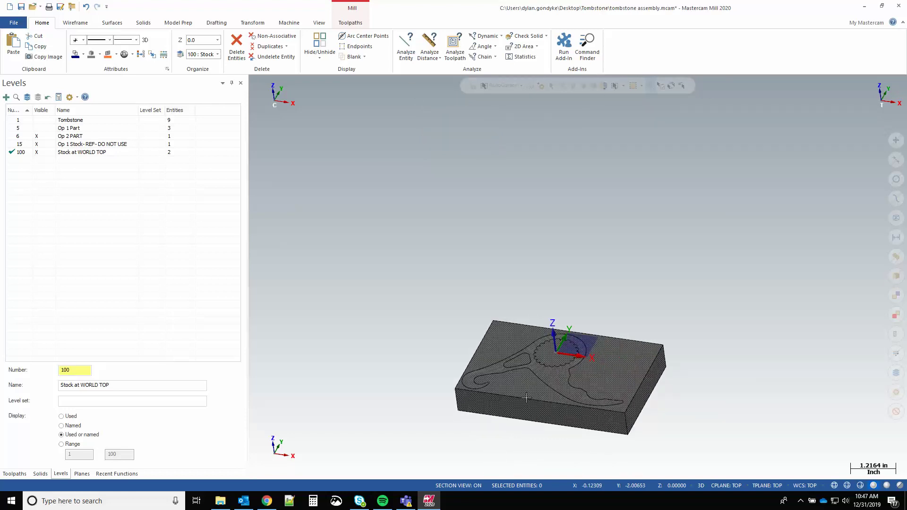
scroll(461, 422, "down", 5)
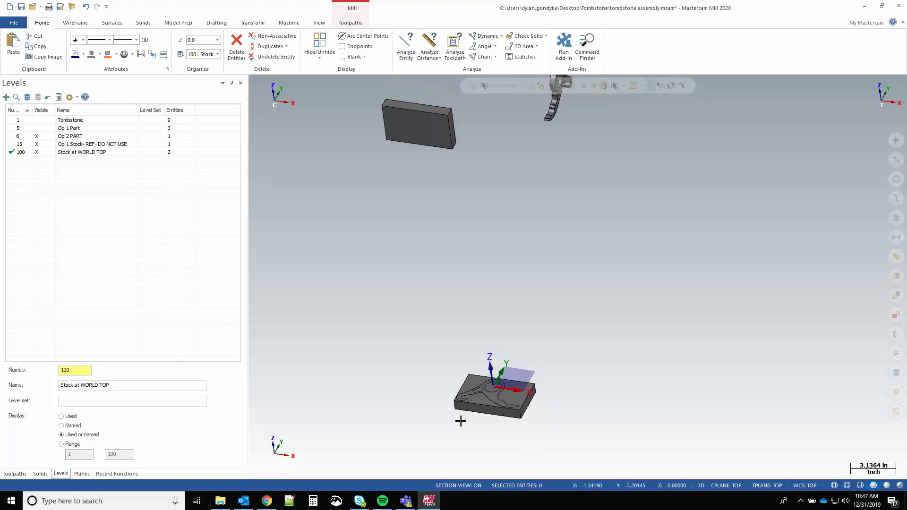
scroll(461, 421, "down", 2)
scroll(401, 344, "up", 1)
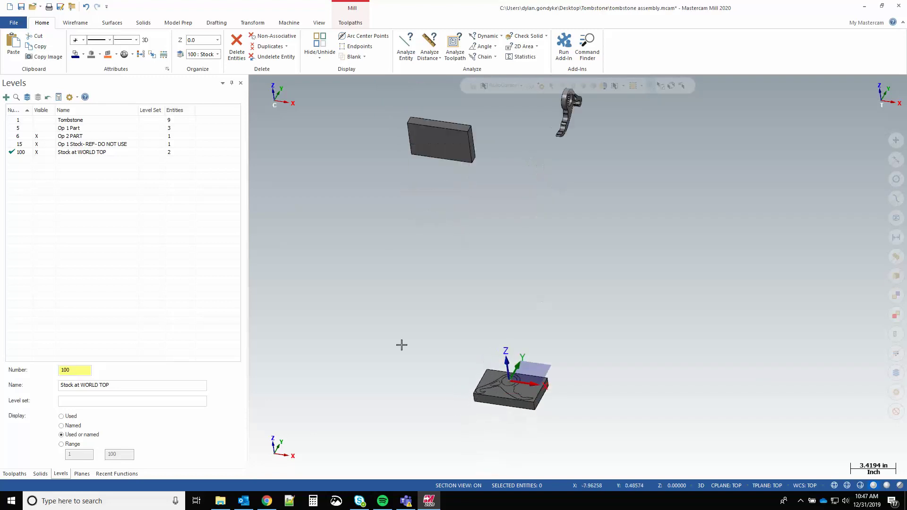
Step: Hide the "Op 1 Stock- REF- DO NOT USE" level, leaving no geometry selected
left_click(450, 160)
key("Escape")
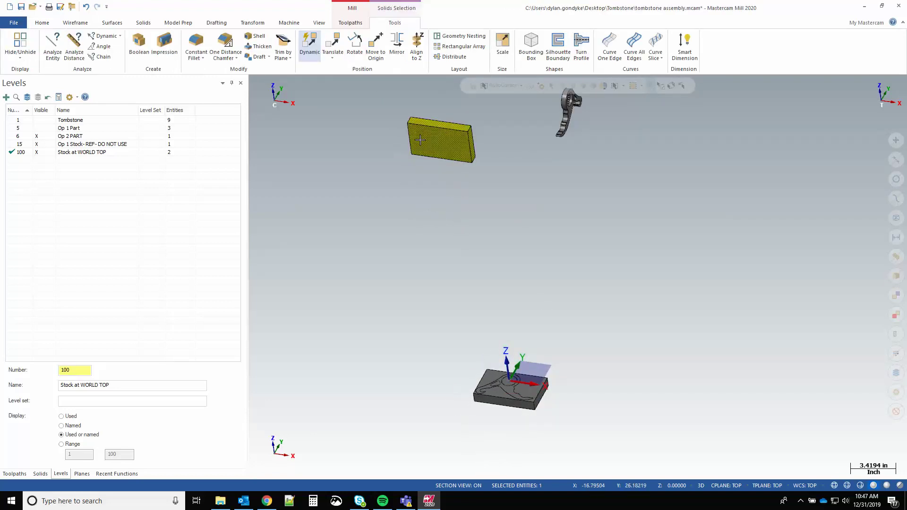
left_click(40, 144)
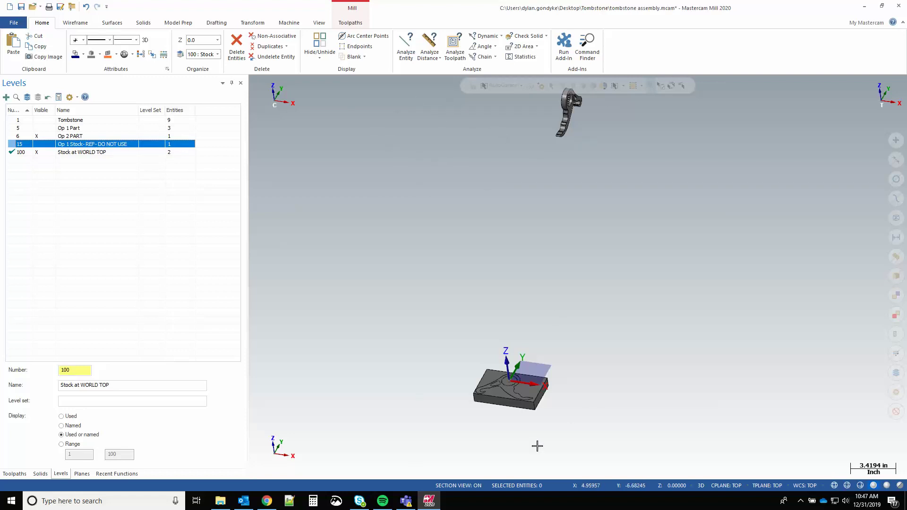
scroll(427, 441, "up", 4)
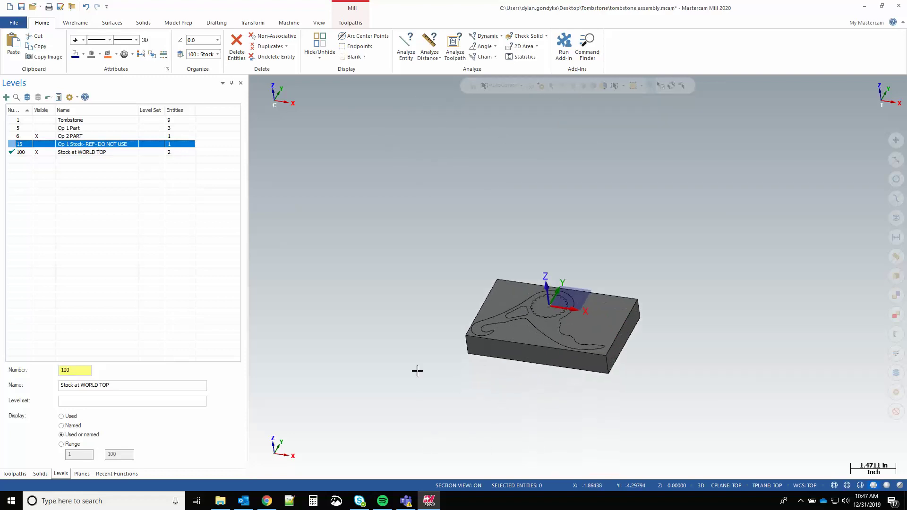
Step: Check where the stock at the world Top origin sits relative to the tombstone by briefly showing the Tombstone level
left_click(35, 121)
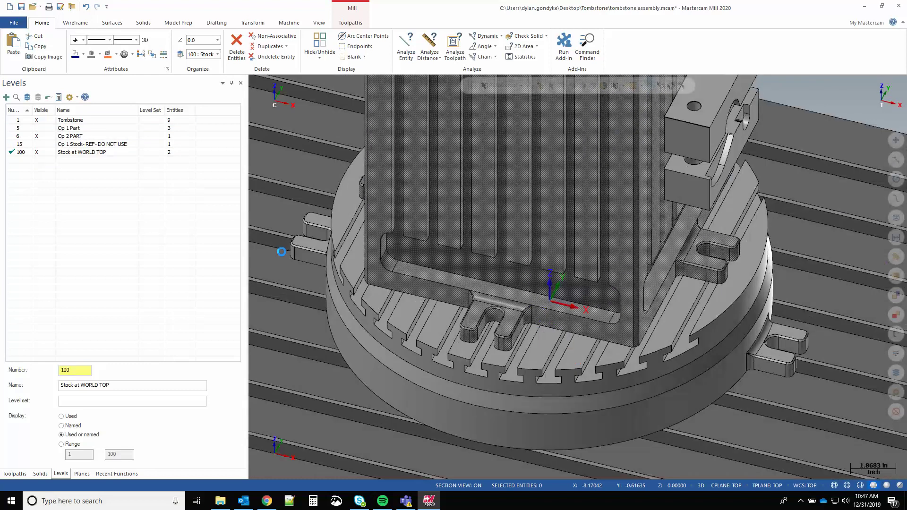
scroll(581, 316, "up", 1)
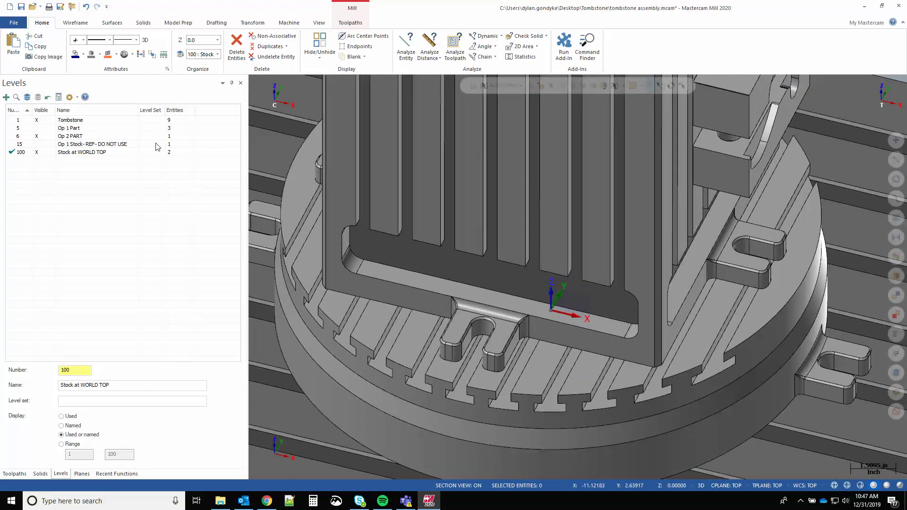
left_click(37, 120)
scroll(614, 312, "up", 2)
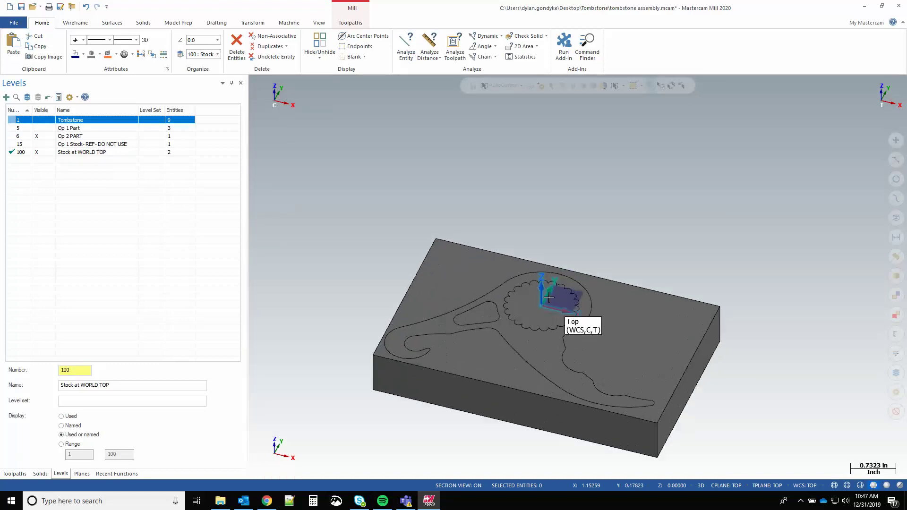
Step: Inspect the stock solid with the part outline at the world Top origin, leaving it unselected
left_click(443, 259)
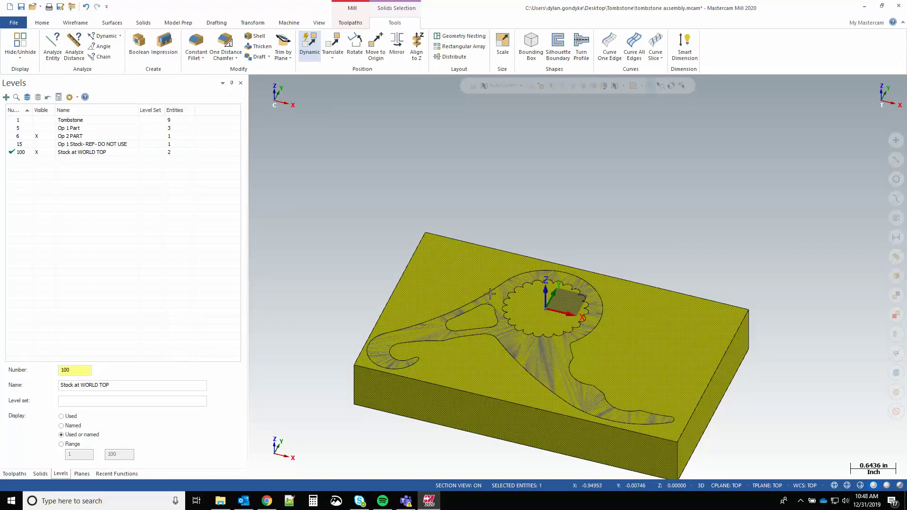
scroll(494, 359, "down", 1)
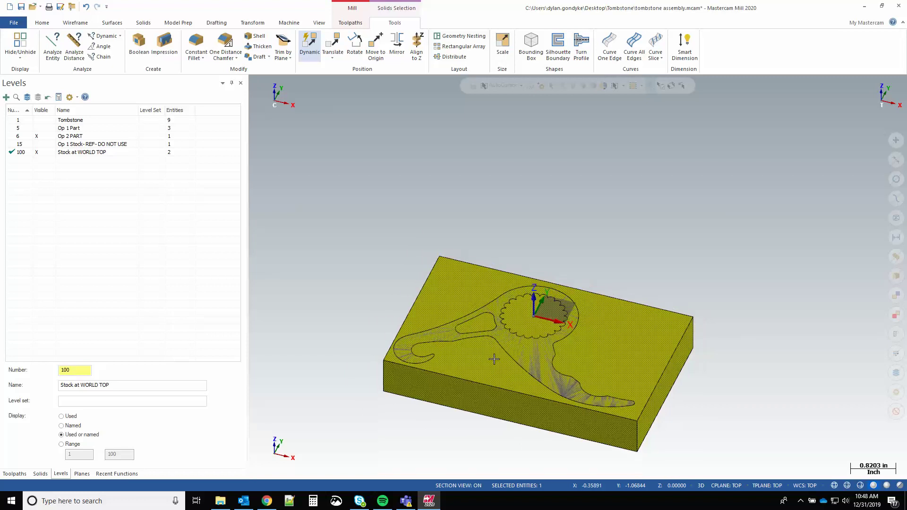
scroll(494, 359, "down", 2)
left_click(371, 394)
scroll(451, 337, "down", 4)
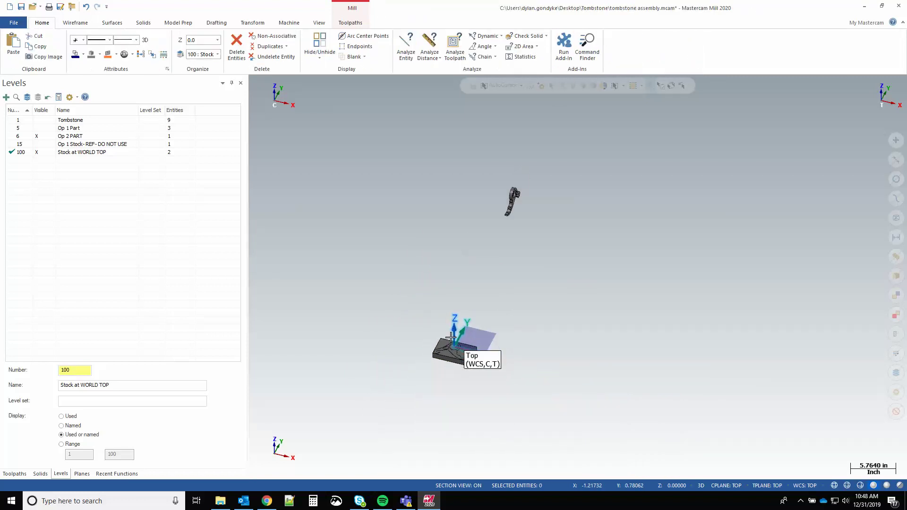
scroll(455, 284, "up", 1)
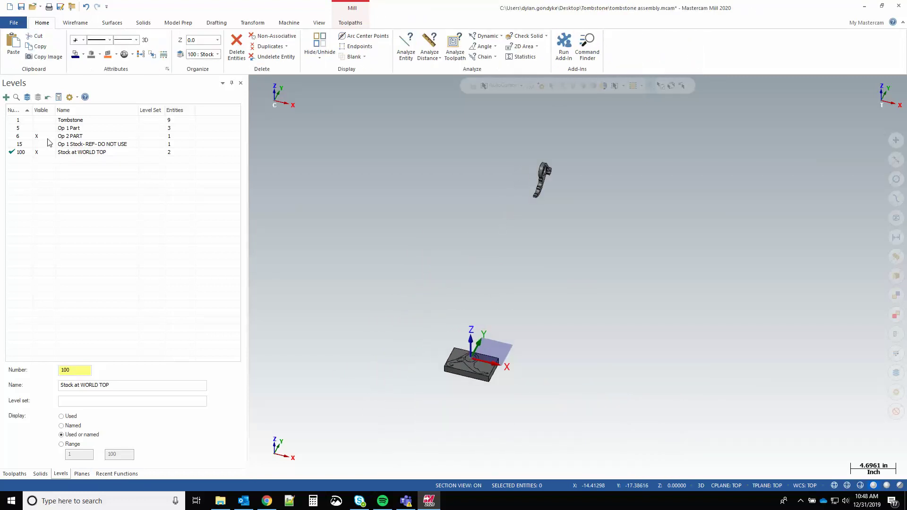
Step: Show the Tombstone level and display the Op 1 Stock Plane on the tombstone face
left_click(46, 121)
left_click(81, 474)
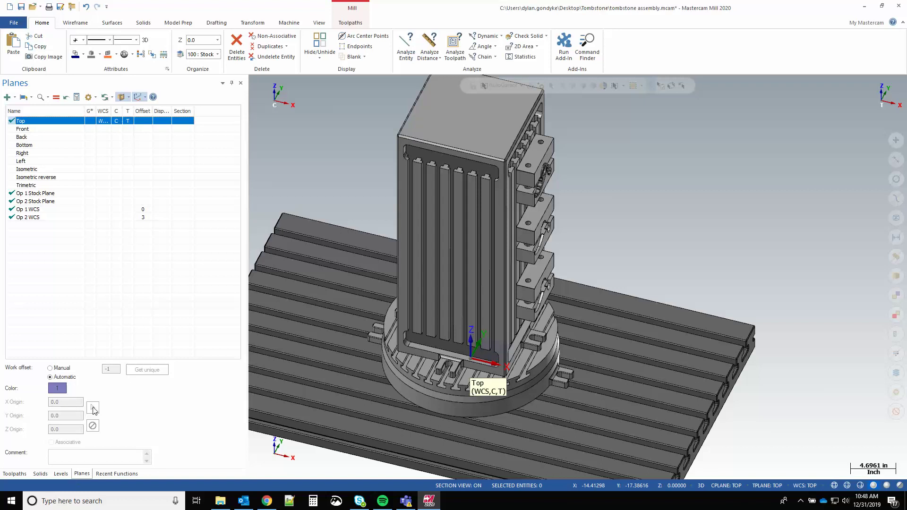
scroll(644, 175, "up", 2)
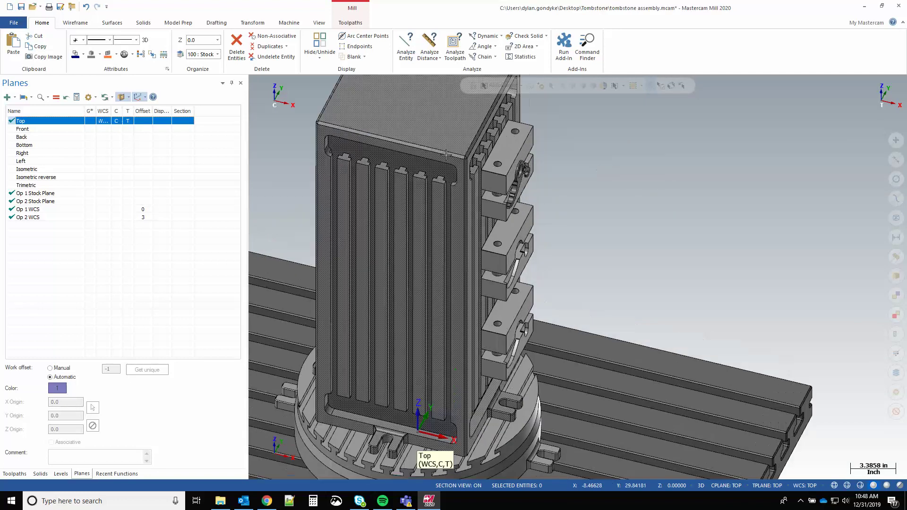
scroll(517, 203, "up", 2)
left_click(47, 194)
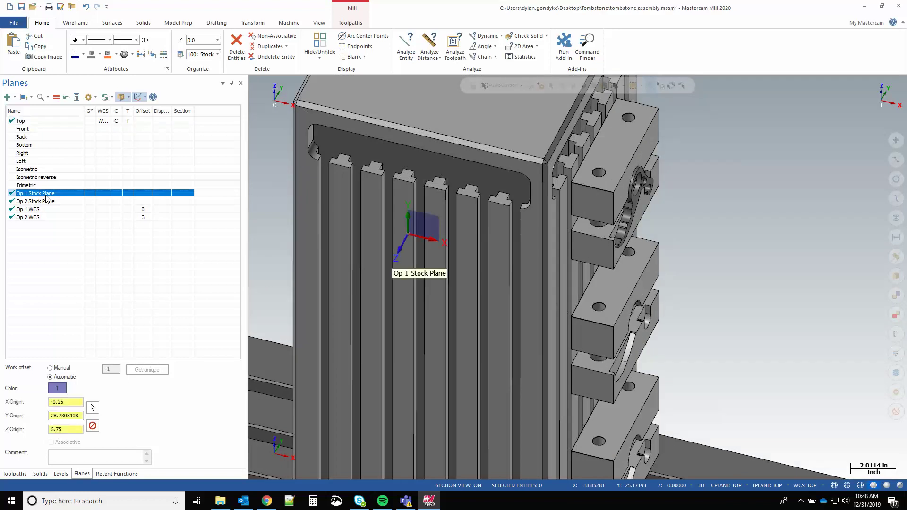
scroll(596, 218, "down", 1)
scroll(397, 229, "up", 1)
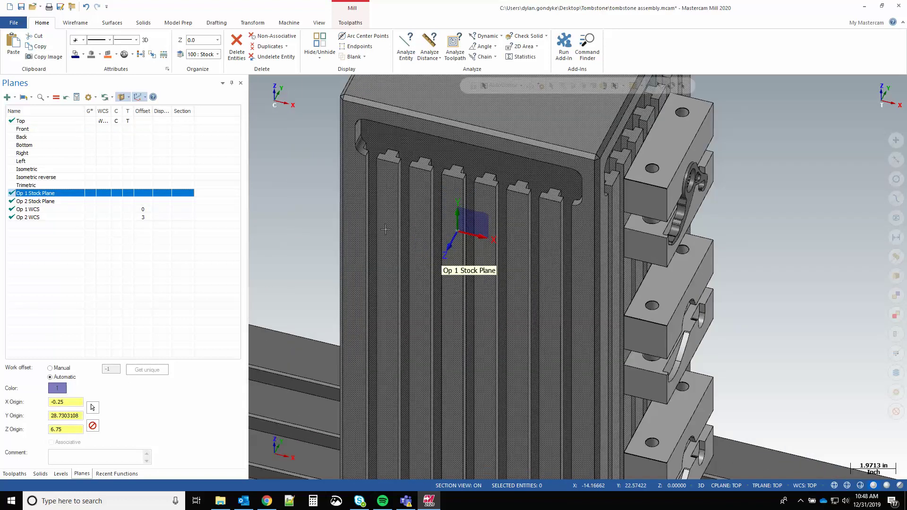
left_click(39, 202)
left_click(47, 194)
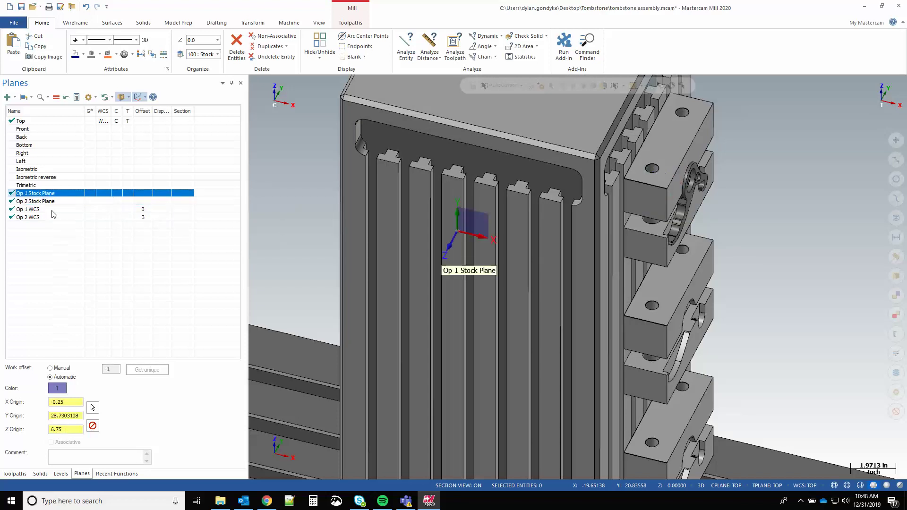
Step: Show the Op 1 Part level and return to the list of planes
left_click(60, 474)
left_click(45, 129)
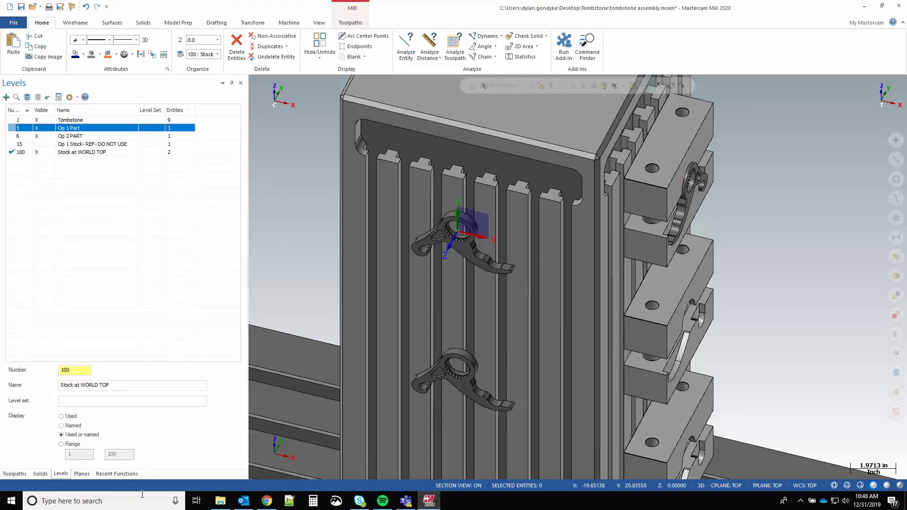
left_click(83, 474)
Step: Examine the origin and axis directions of the Op 1 Stock Plane on the uppermost Op 1 part
scroll(454, 234, "up", 2)
middle_click_drag(457, 229, 397, 193)
scroll(453, 195, "up", 3)
middle_click_drag(453, 284, 405, 289)
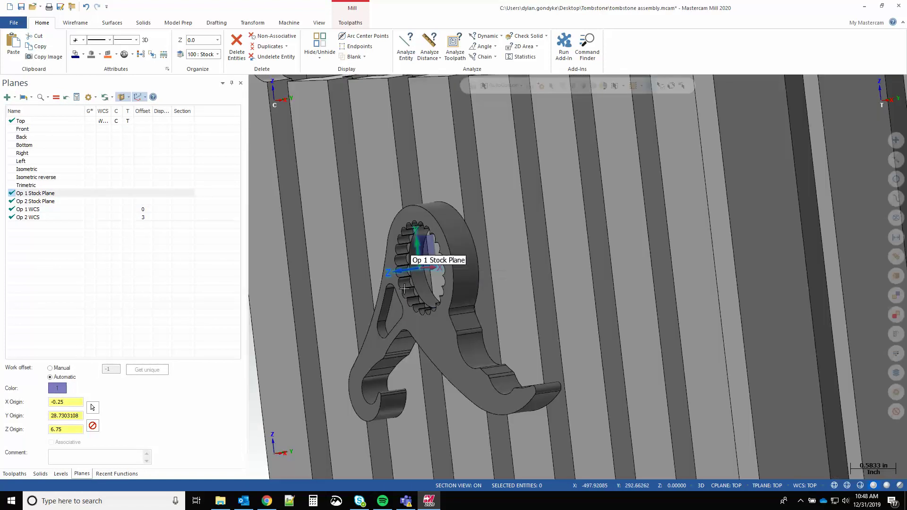
scroll(426, 198, "down", 3)
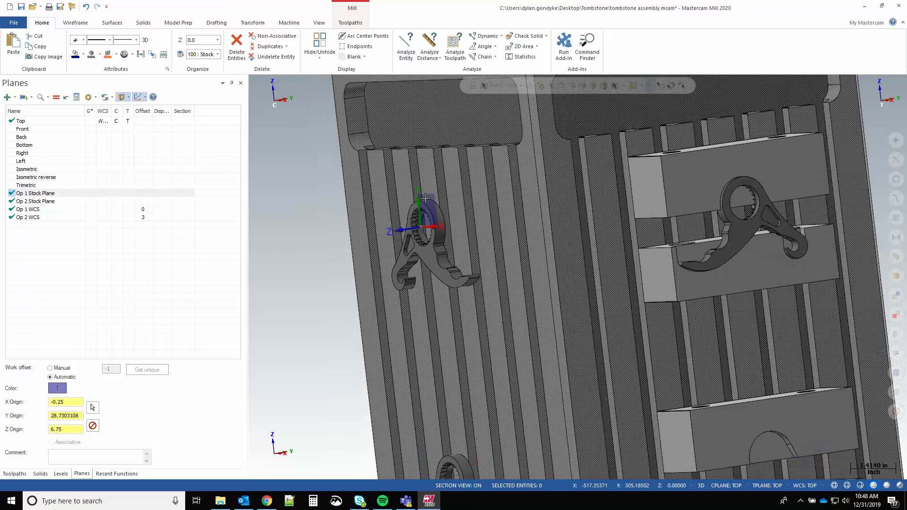
scroll(426, 199, "down", 5)
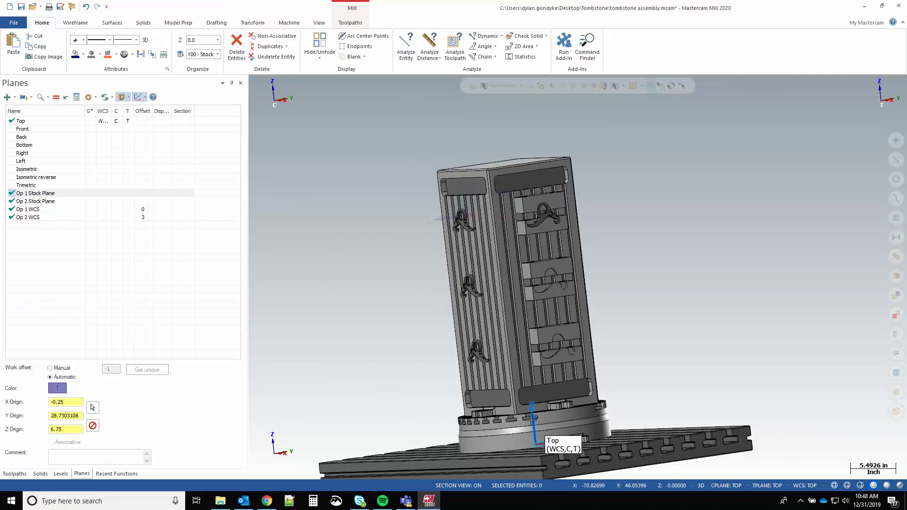
scroll(462, 245, "up", 2)
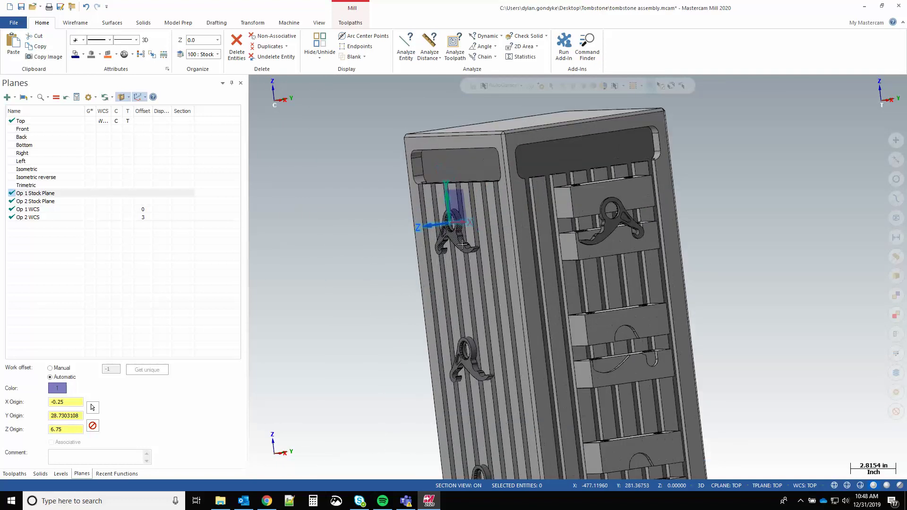
scroll(462, 245, "up", 4)
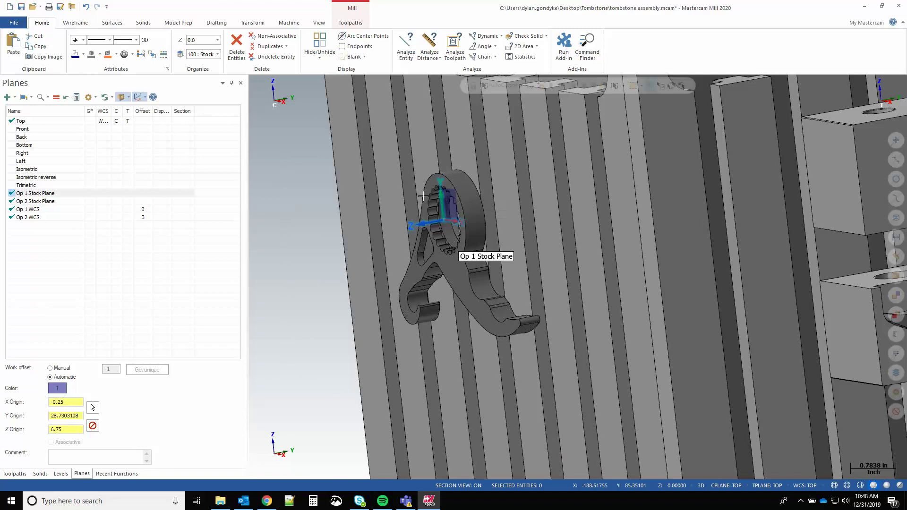
scroll(423, 196, "down", 1)
scroll(364, 236, "down", 1)
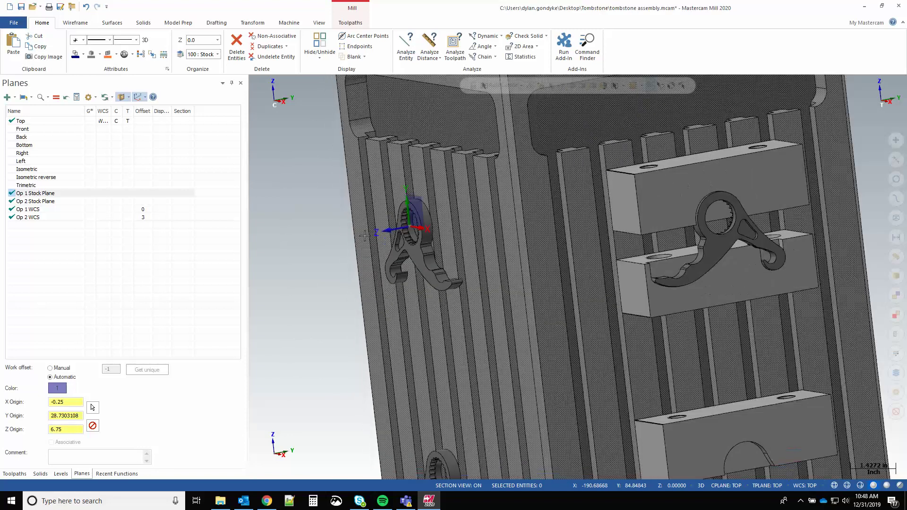
middle_click_drag(365, 236, 522, 236)
Step: Display the Op 2 Stock Plane and examine its origin and axes on the uppermost Op 2 part
left_click(41, 202)
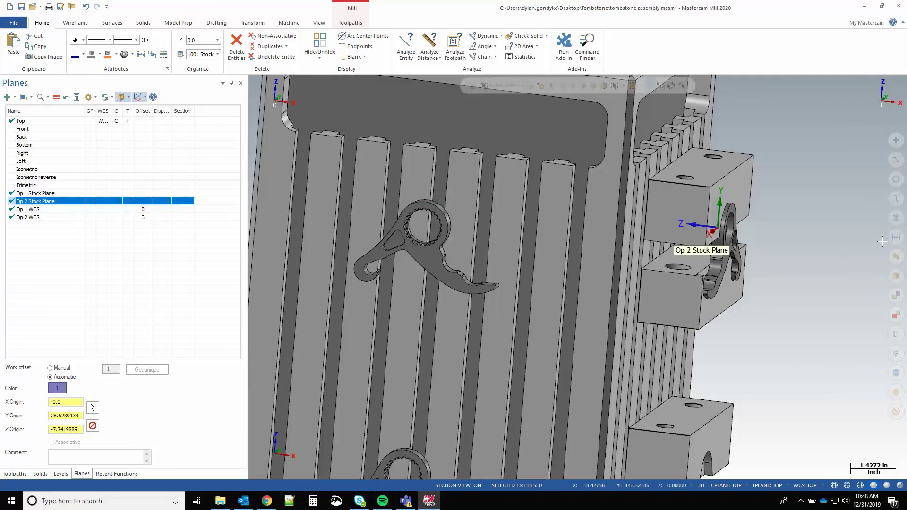
scroll(780, 213, "up", 3)
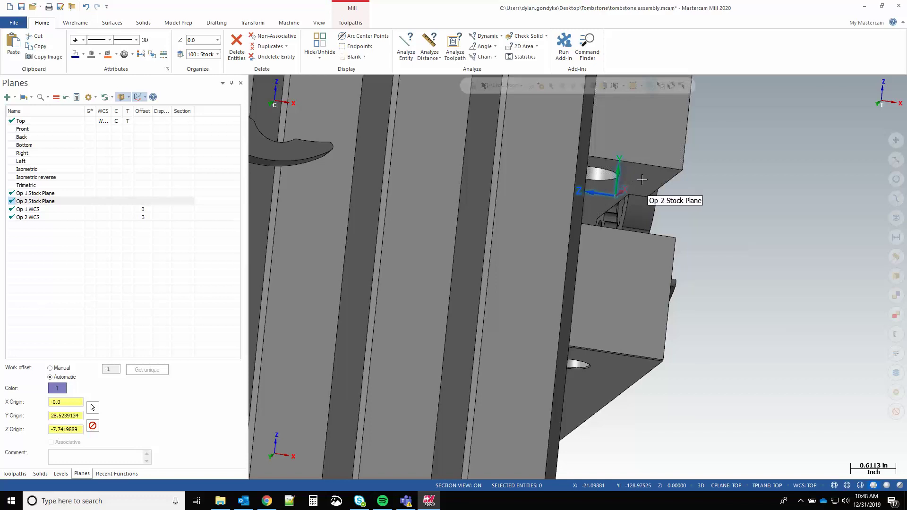
middle_click_drag(642, 179, 608, 222)
scroll(609, 223, "down", 3)
scroll(796, 223, "down", 1)
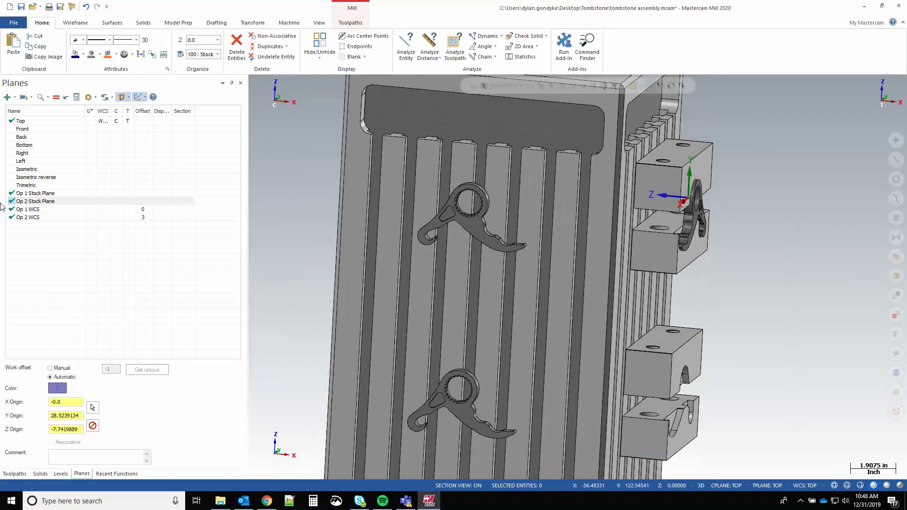
Step: Compare the Op 1 Stock Plane and Op 2 Stock Plane in turn, finishing with the Top plane
left_click(52, 193)
left_click(48, 202)
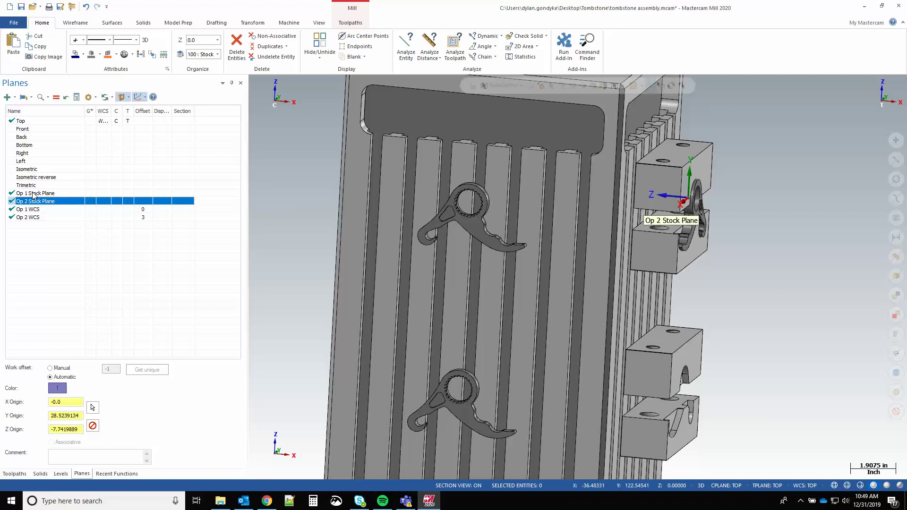
left_click(33, 194)
left_click(30, 202)
left_click(45, 123)
Step: Review the toolpath operations and display the Starting Stock model on the tombstone face
left_click(14, 474)
scroll(485, 200, "down", 1)
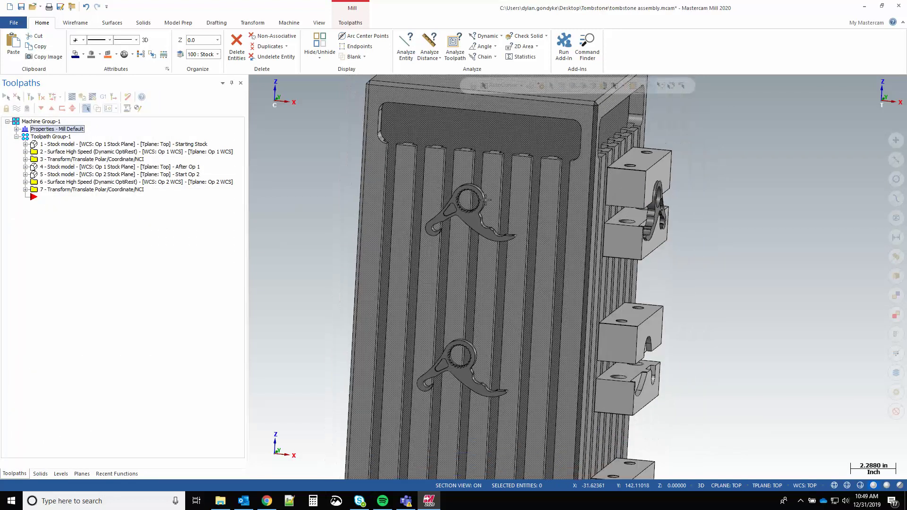
scroll(485, 200, "down", 5)
middle_click_drag(470, 156, 446, 184)
scroll(445, 184, "up", 1)
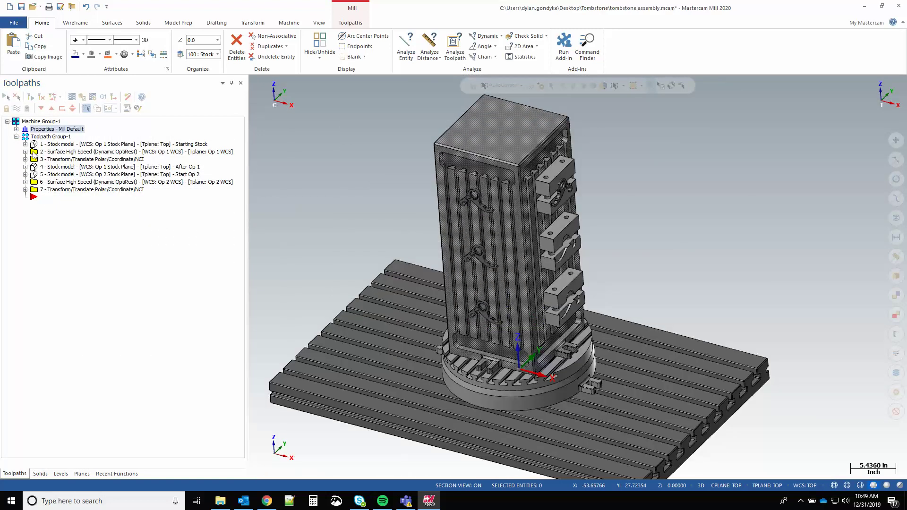
left_click(76, 145)
scroll(501, 194, "up", 5)
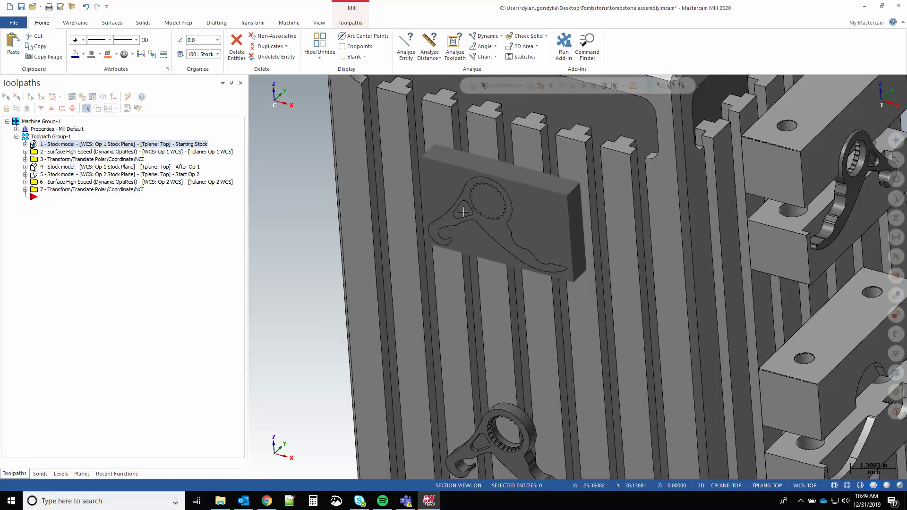
Step: Open the parameters of the Starting Stock model operation
left_click(29, 140)
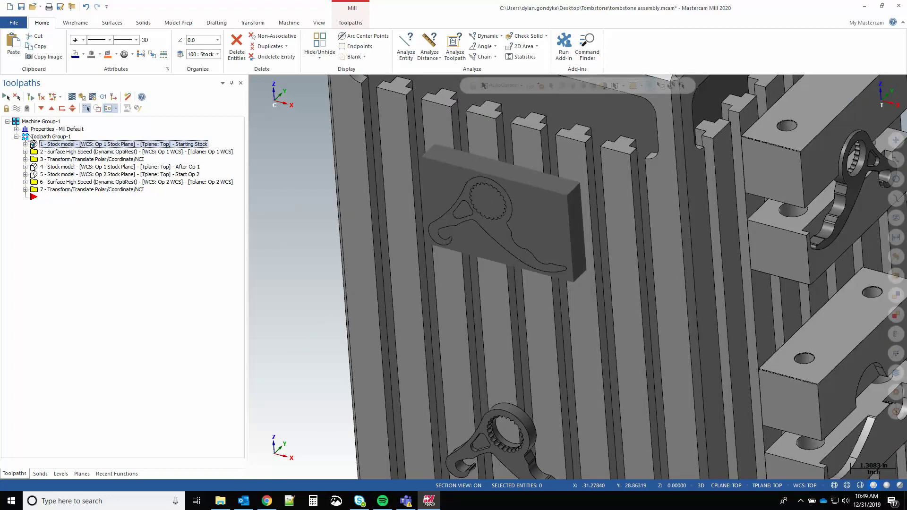
left_click_drag(49, 145, 32, 142)
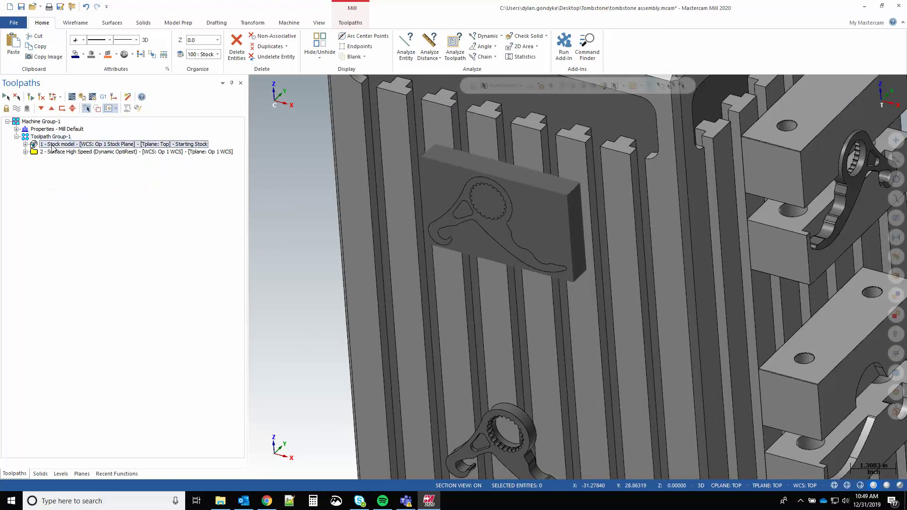
left_click(25, 145)
left_click(56, 153)
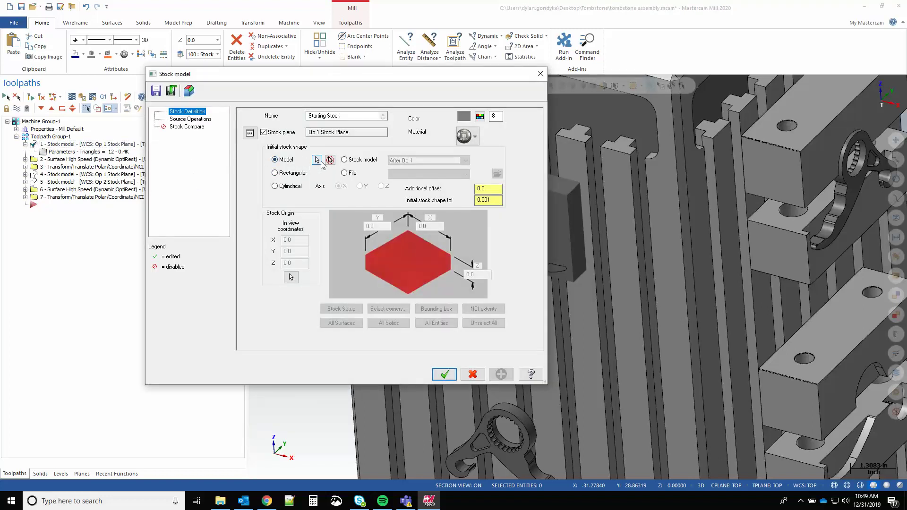
Step: Start the solid body selection for the initial stock shape and hide the Op 1 Part and Tombstone levels
left_click(317, 160)
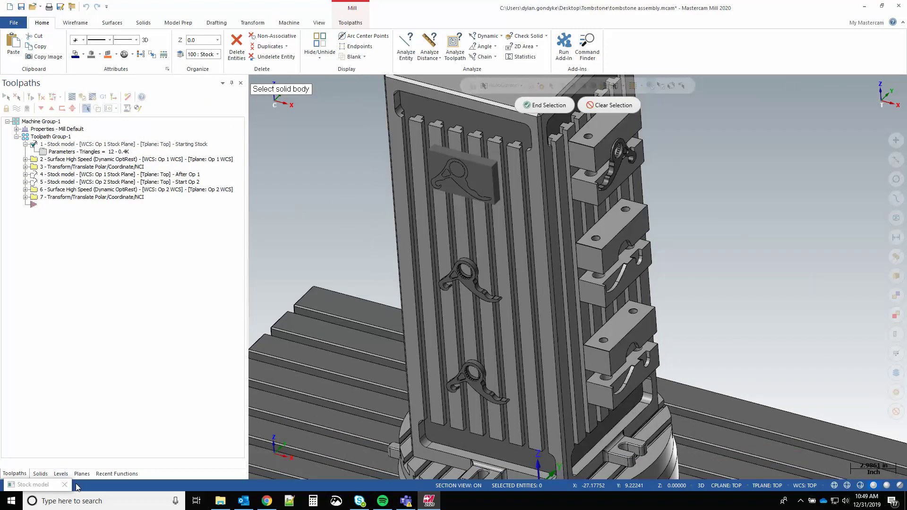
left_click(60, 474)
left_click(36, 128)
left_click(36, 120)
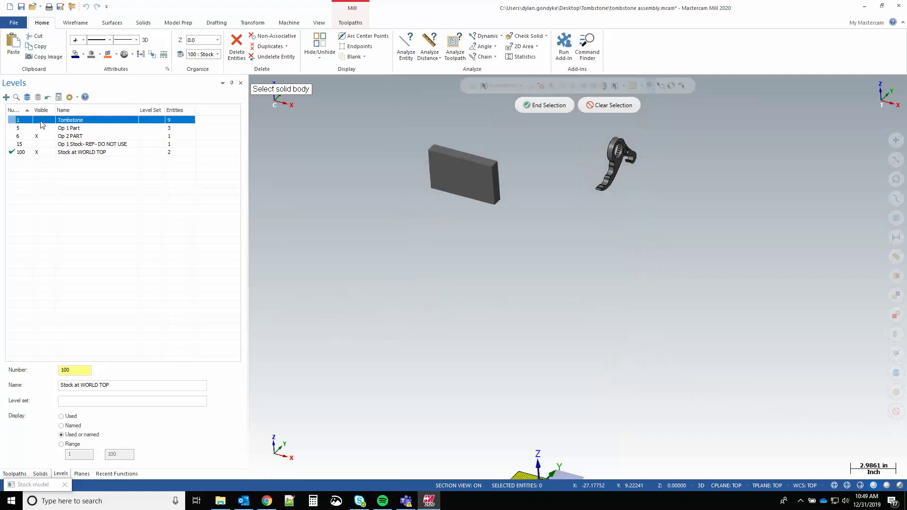
Step: Check the solid chosen at the world Top origin, accept the selection and move the Stock model dialog away from the stock
scroll(326, 116, "down", 4)
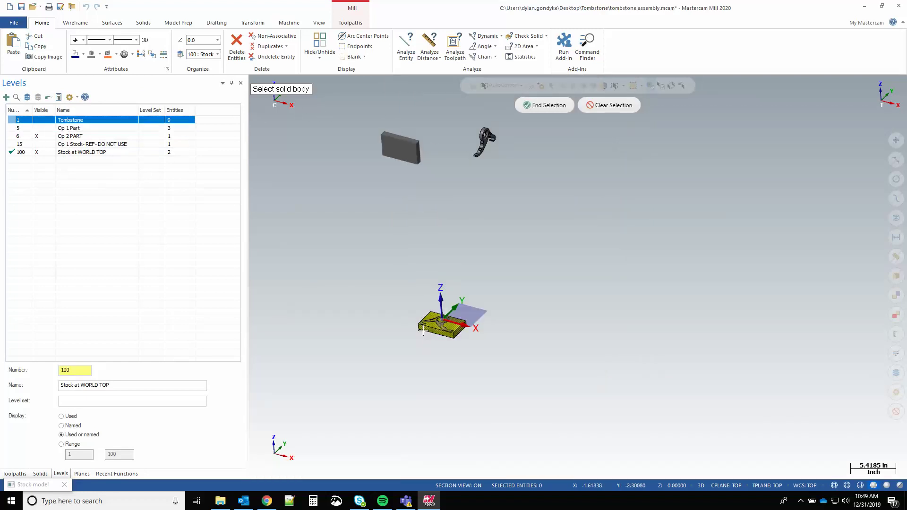
scroll(427, 337, "up", 2)
scroll(427, 338, "up", 1)
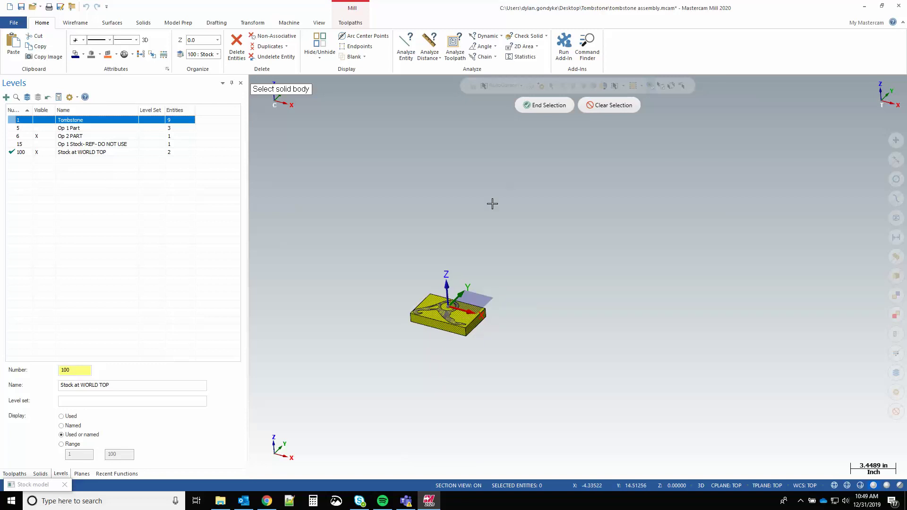
key("Return")
left_click_drag(416, 79, 830, 126)
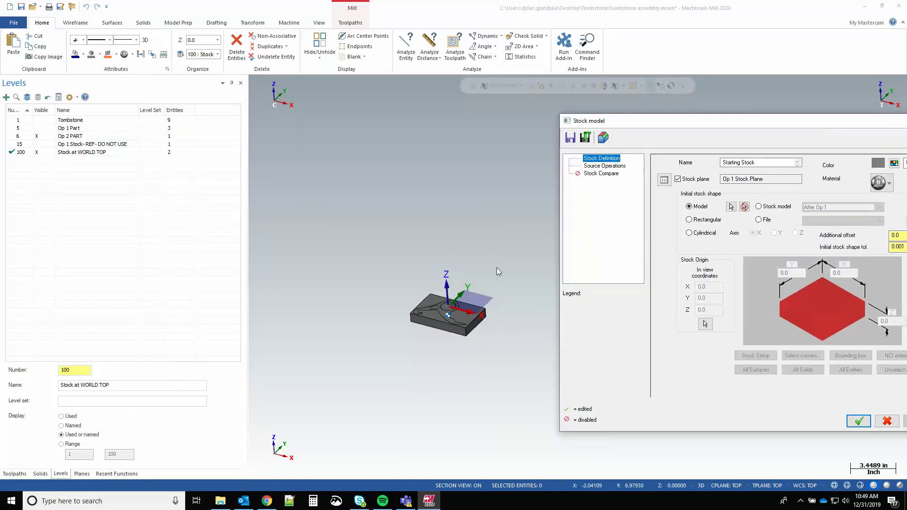
left_click_drag(681, 128, 601, 69)
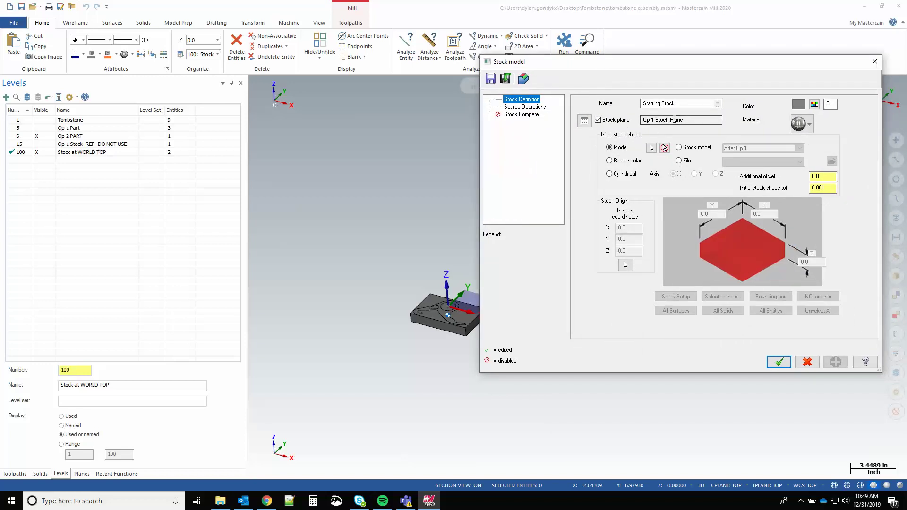
Step: Check the stock plane assigned to the Starting Stock model, close the dialog and locate Op 1 Stock Plane among the planes
left_click(688, 123)
left_click_drag(622, 67, 651, 61)
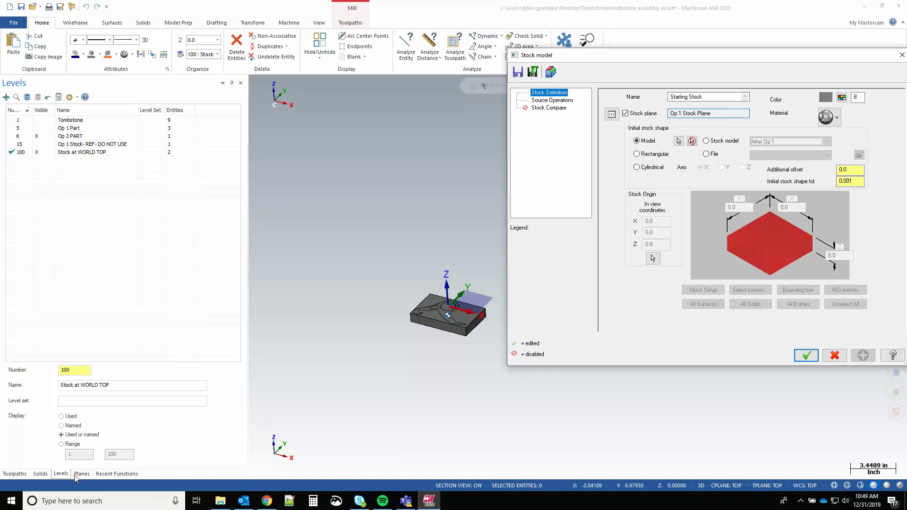
left_click(902, 55)
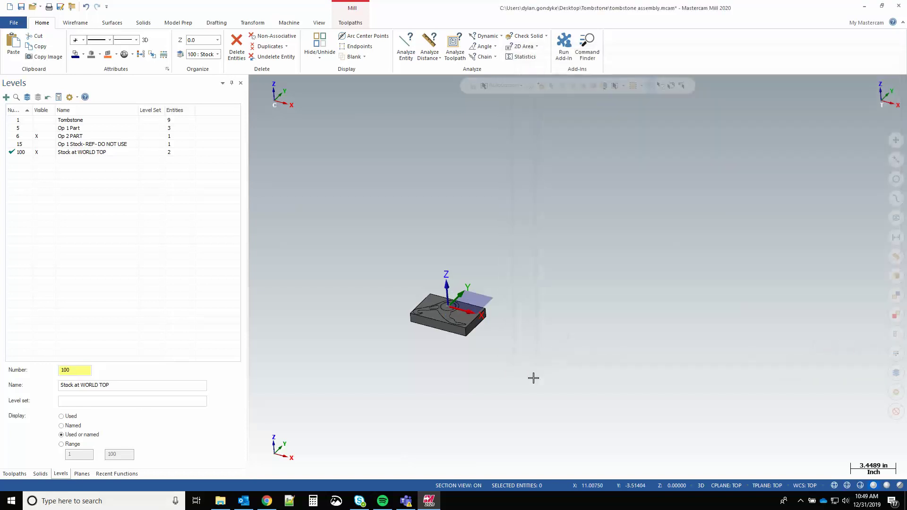
left_click(81, 474)
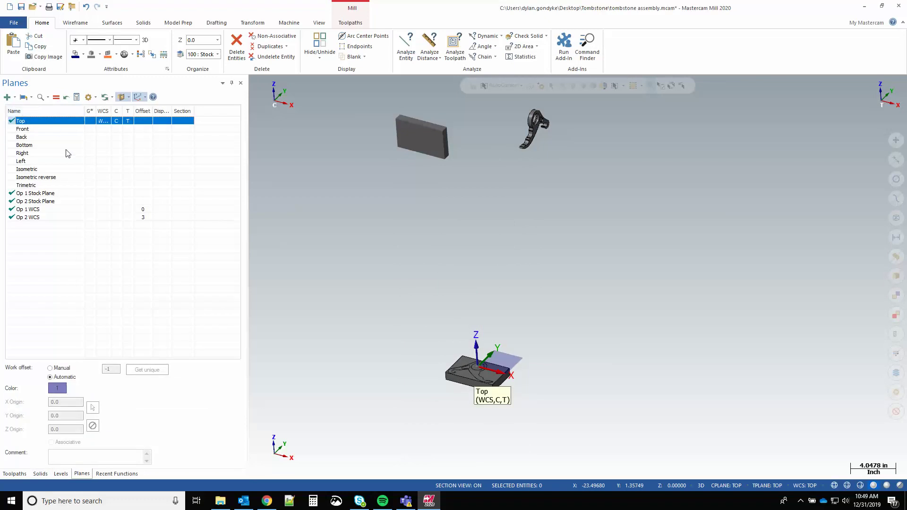
left_click(51, 193)
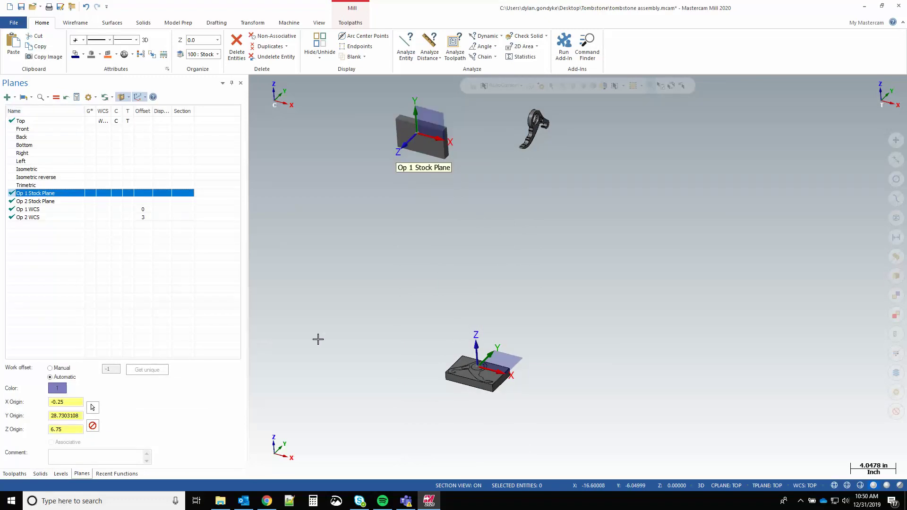
Step: Turn off the stock plane in the Starting Stock parameters and regenerate the stock model at the Top origin
left_click(15, 474)
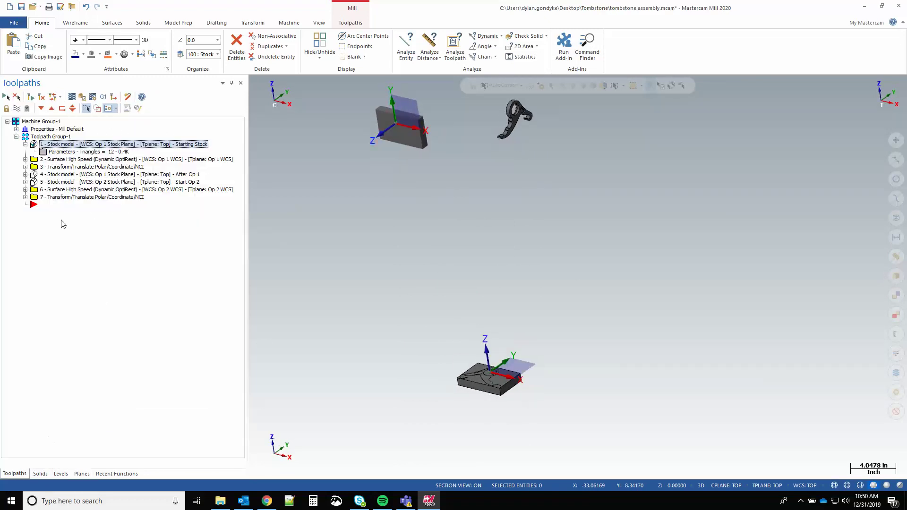
left_click(71, 152)
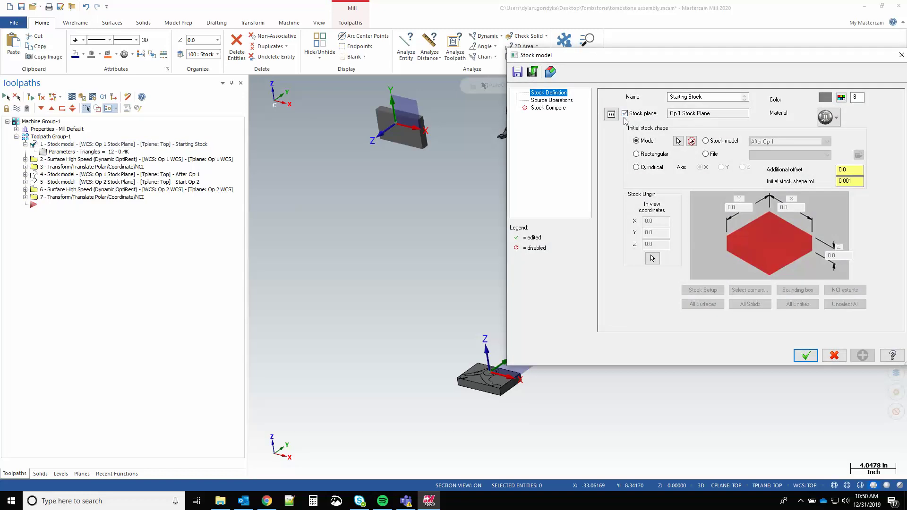
left_click(625, 114)
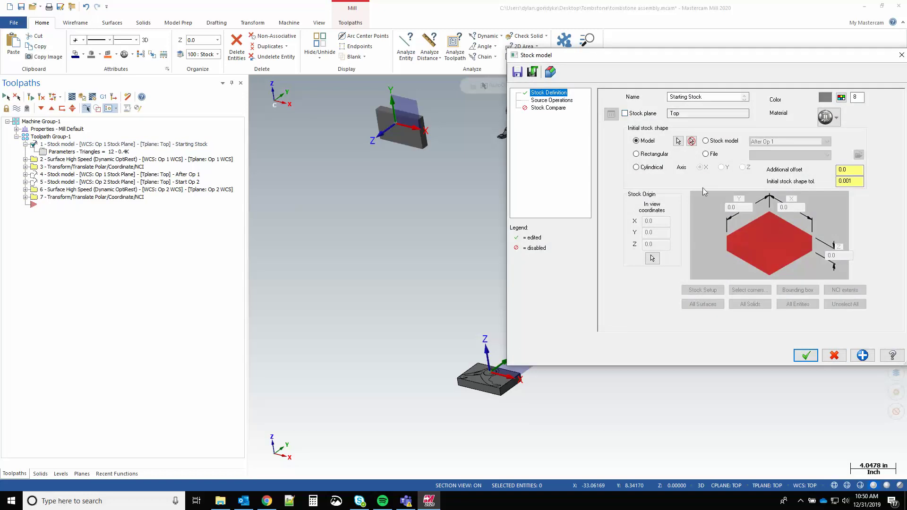
left_click(803, 361)
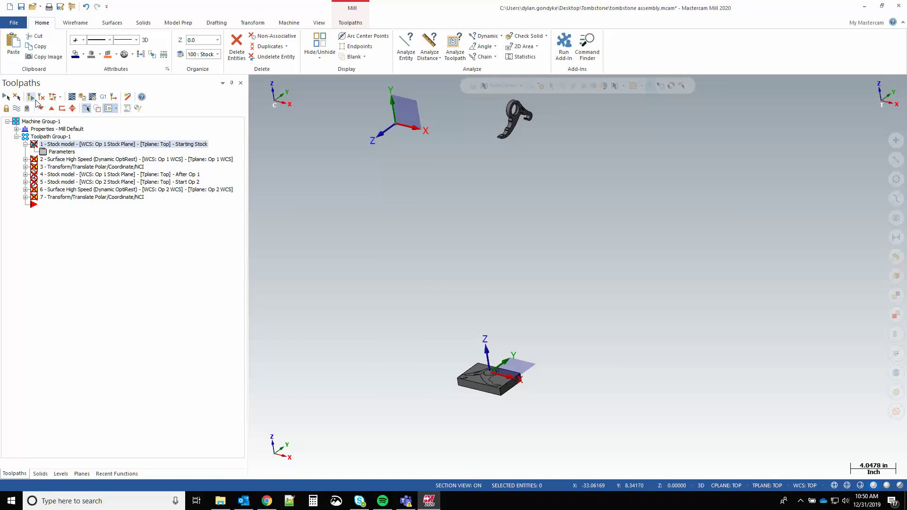
scroll(481, 385, "up", 3)
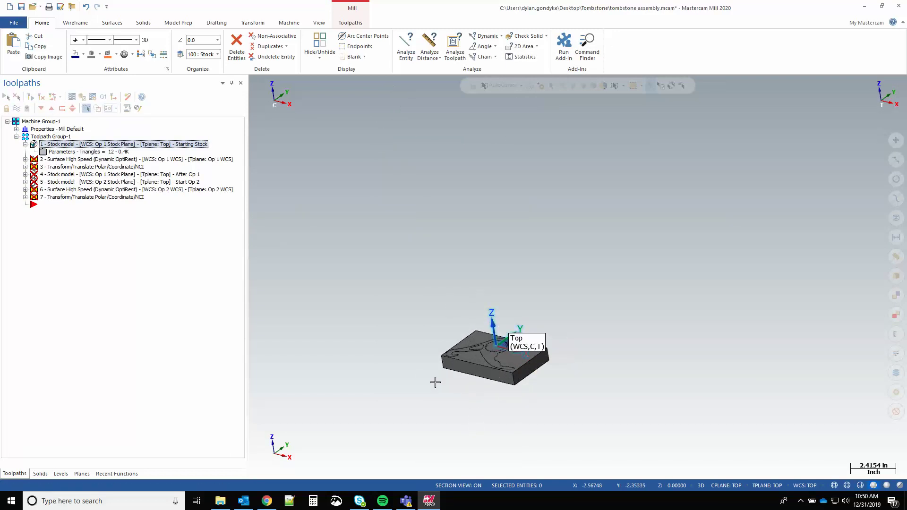
scroll(454, 438, "down", 4)
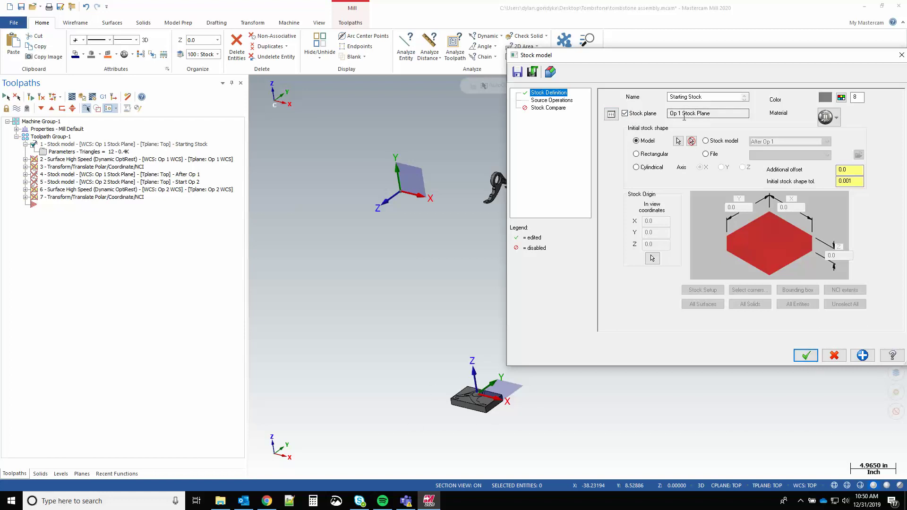
Step: Re-enable Op 1 Stock Plane as the stock plane of the Starting Stock model and regenerate the operation
left_click_drag(714, 114, 668, 118)
left_click(806, 356)
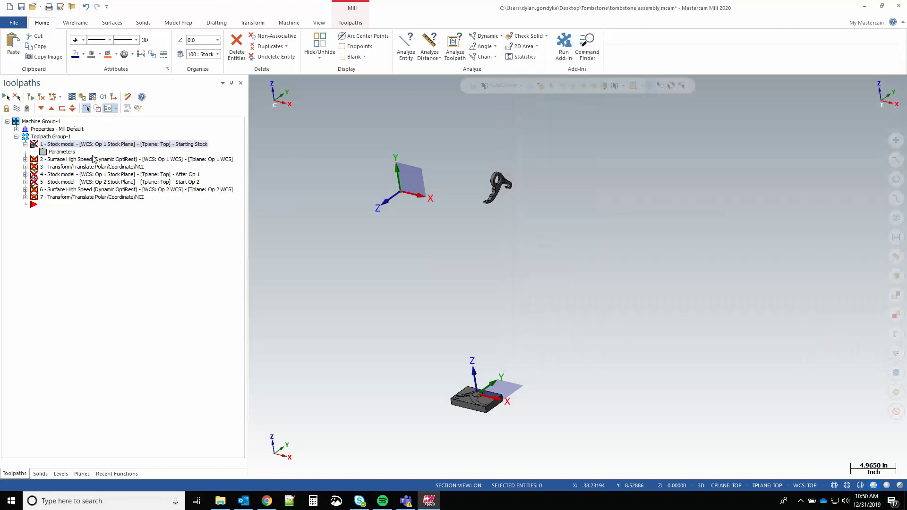
scroll(350, 163, "up", 5)
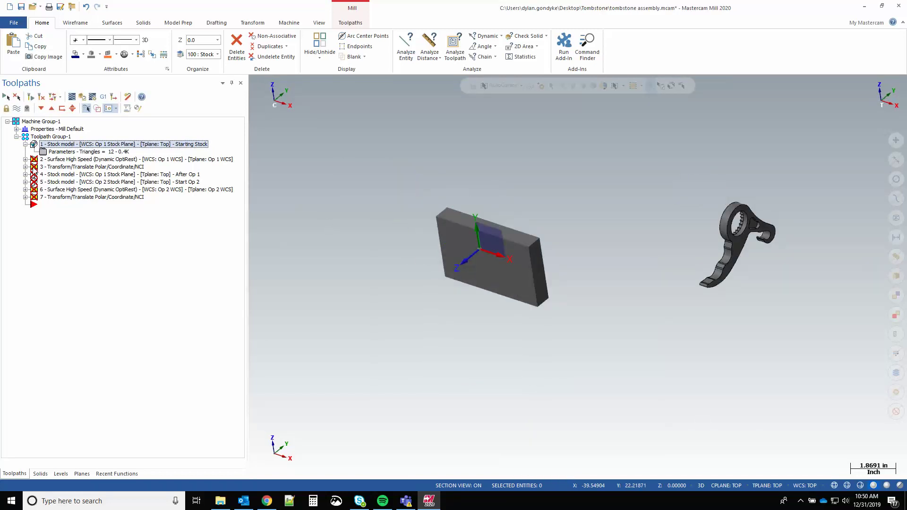
Step: Regenerate the Op 1 Surface High Speed (Dynamic OptiRest) toolpath and show the Tombstone and Op 1 Part levels
left_click(61, 160)
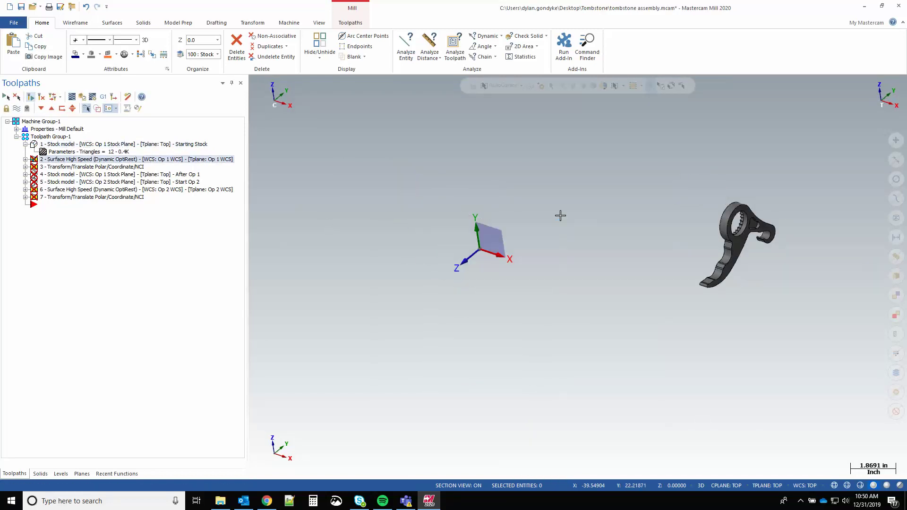
left_click(82, 474)
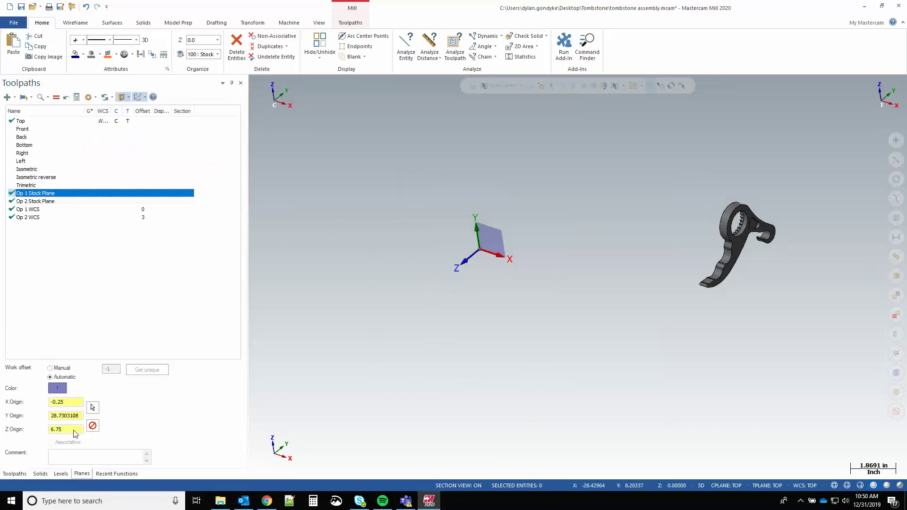
left_click(61, 474)
left_click(39, 122)
left_click(39, 128)
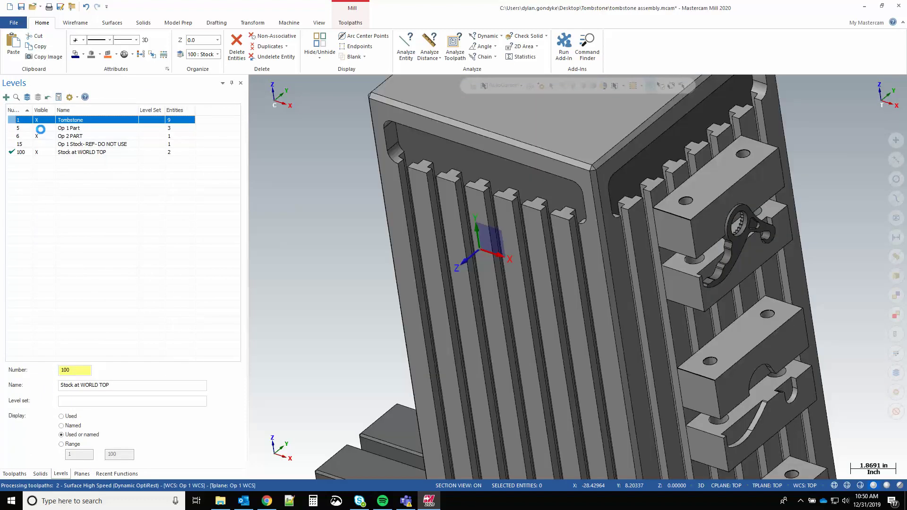
scroll(473, 286, "down", 2)
middle_click_drag(472, 286, 535, 238)
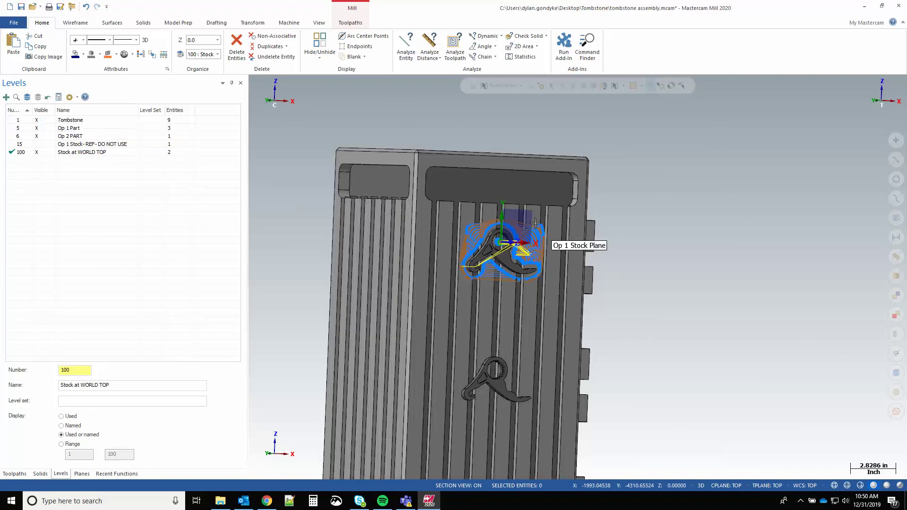
scroll(534, 238, "up", 4)
Step: Display the Starting Stock model and inspect its position on the tombstone face
left_click(14, 474)
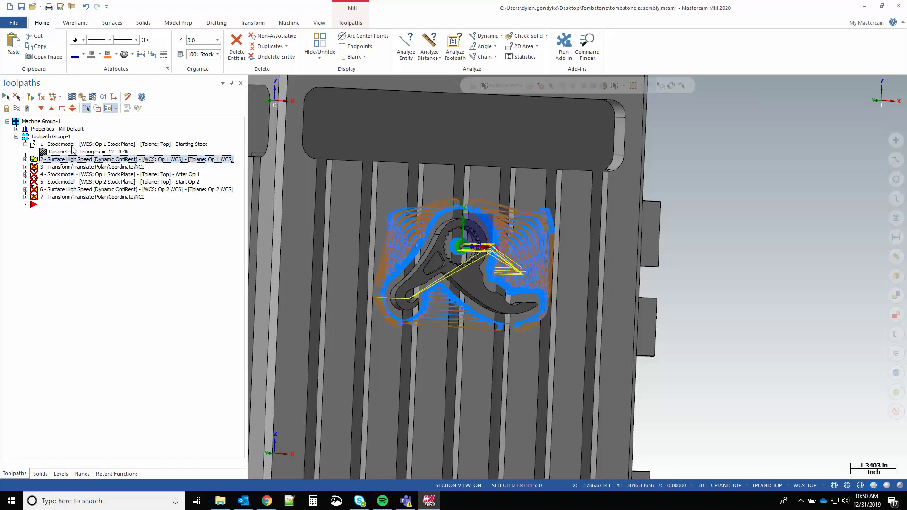
left_click(72, 145)
middle_click_drag(405, 260, 457, 227)
scroll(458, 223, "up", 2)
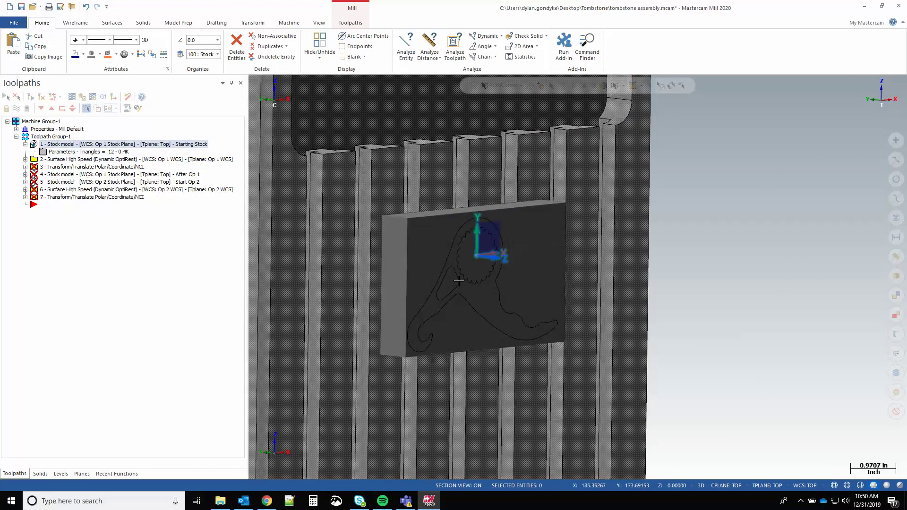
Step: Display the Op 1 Dynamic OptiRest toolpath and examine how it sits around the part on the tombstone
left_click(63, 160)
middle_click_drag(645, 258, 471, 231)
scroll(465, 240, "down", 2)
scroll(457, 242, "up", 3)
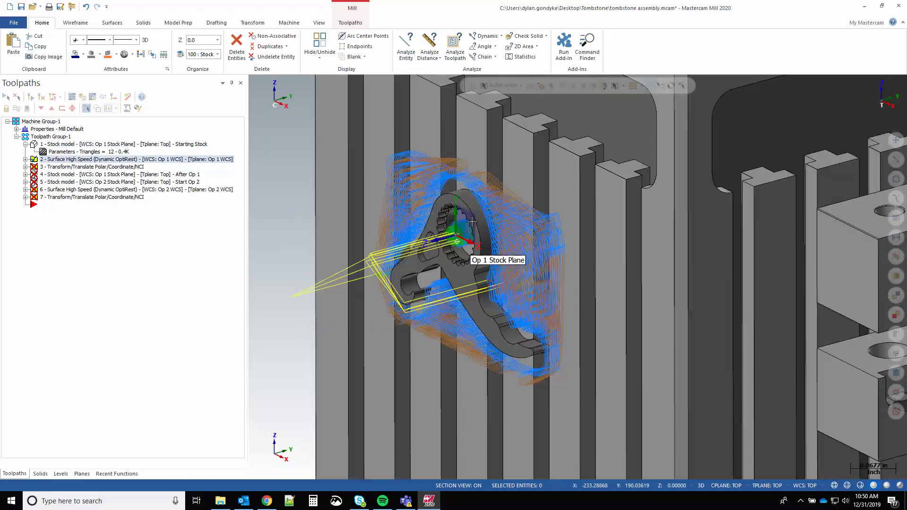
scroll(426, 198, "down", 3)
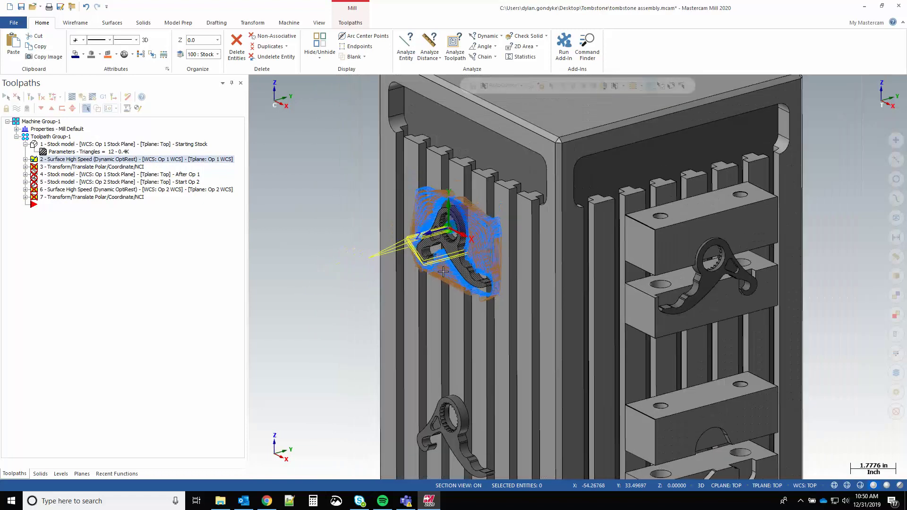
middle_click_drag(431, 265, 483, 240)
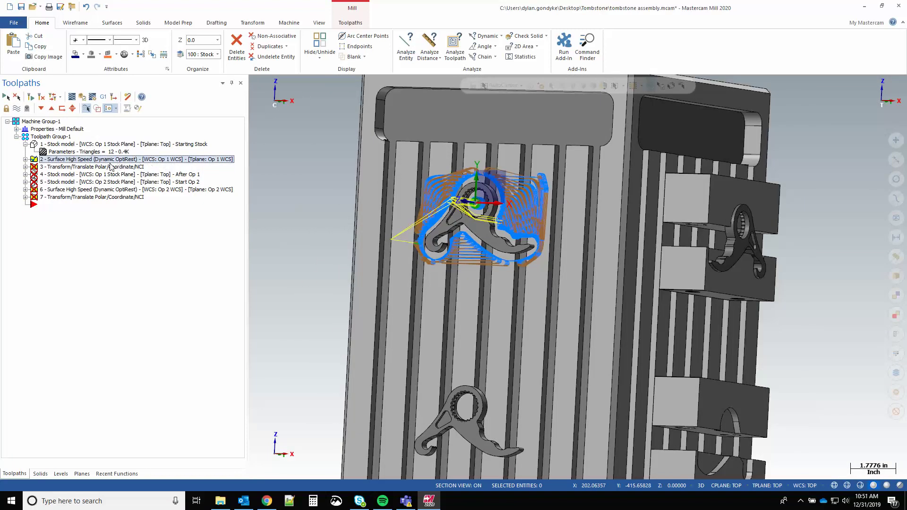
Step: Collapse the Starting Stock operation and set the WCS, construction plane and tool plane to Op 1 Stock Plane
left_click(25, 145)
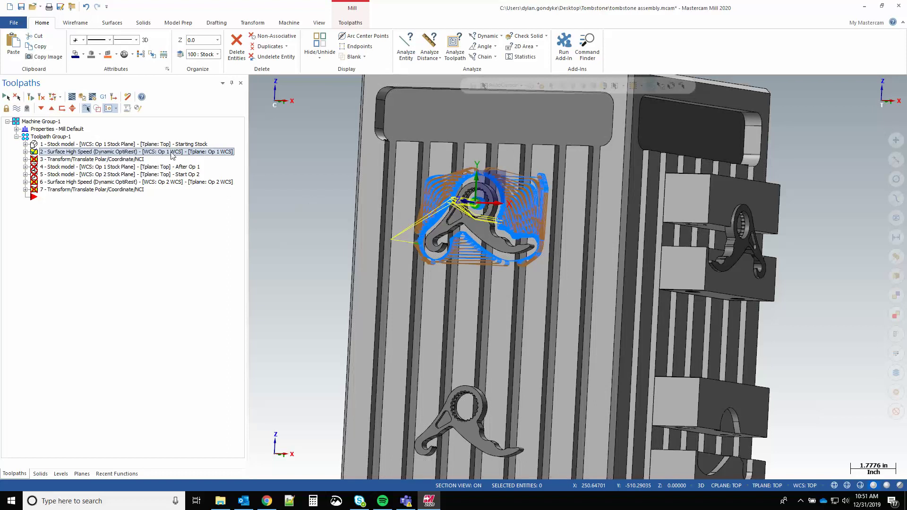
left_click(82, 474)
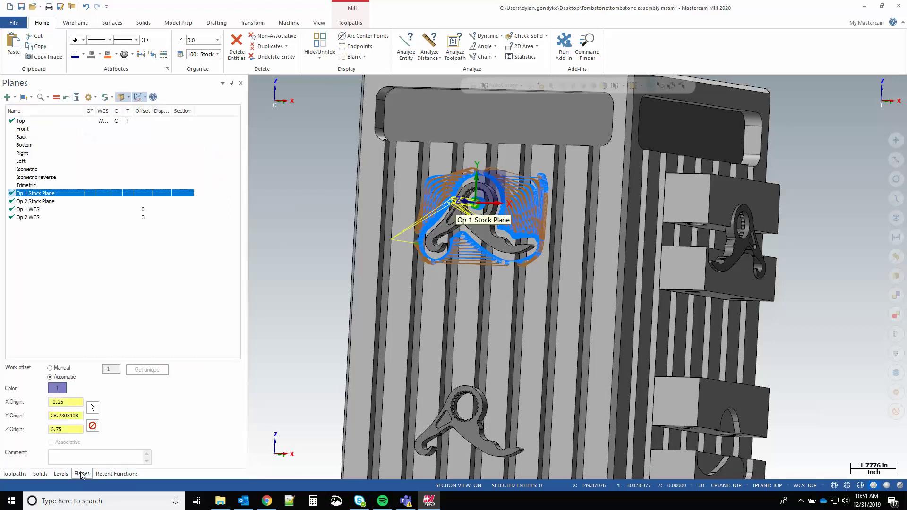
scroll(380, 144, "up", 3)
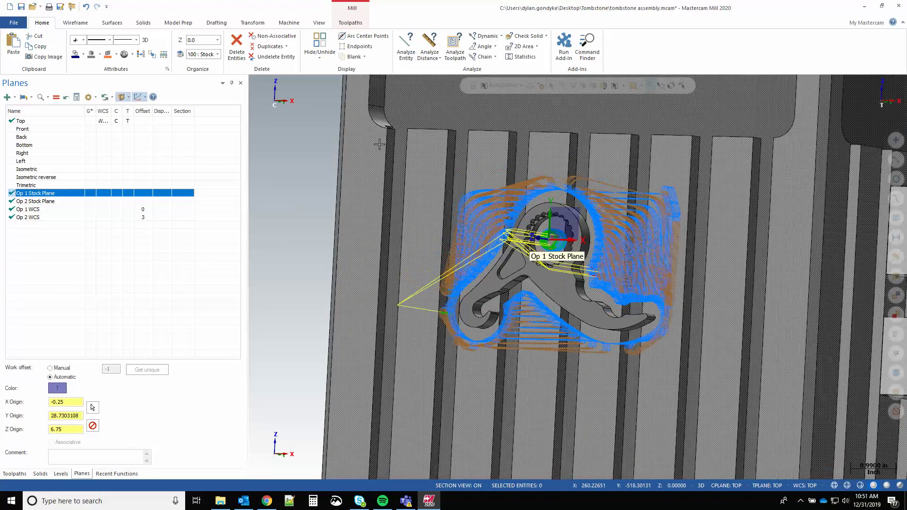
middle_click_drag(379, 144, 416, 146)
left_click(103, 193)
left_click(118, 193)
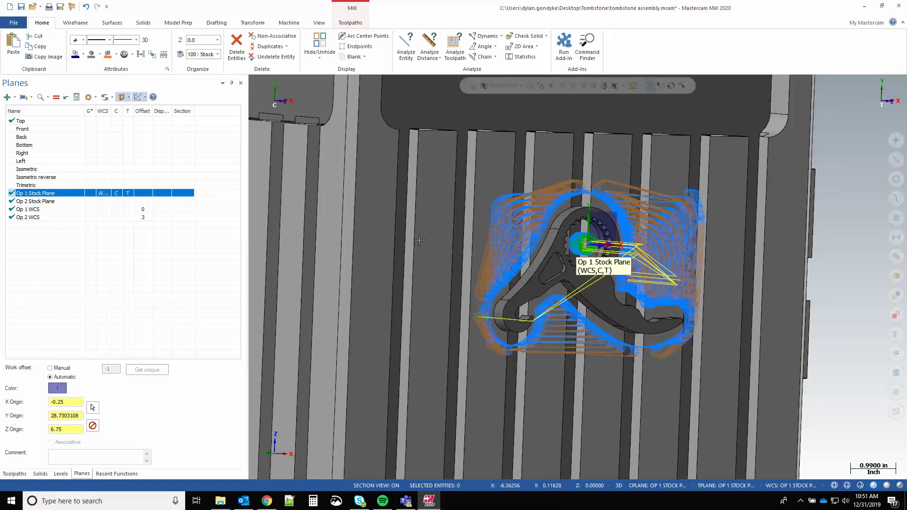
Step: Set the WCS, construction plane and tool plane to Op 1 WCS
left_click(28, 209)
key("equal")
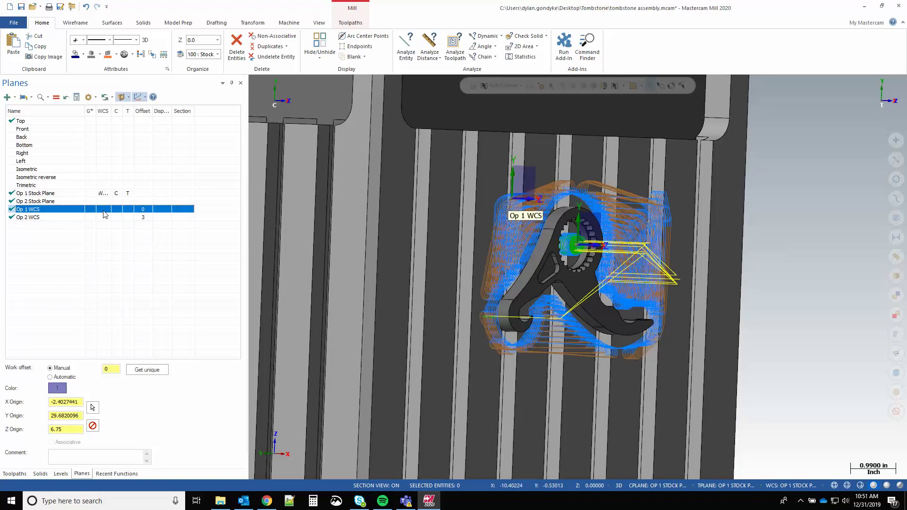
scroll(468, 194, "up", 1)
middle_click_drag(565, 222, 522, 231)
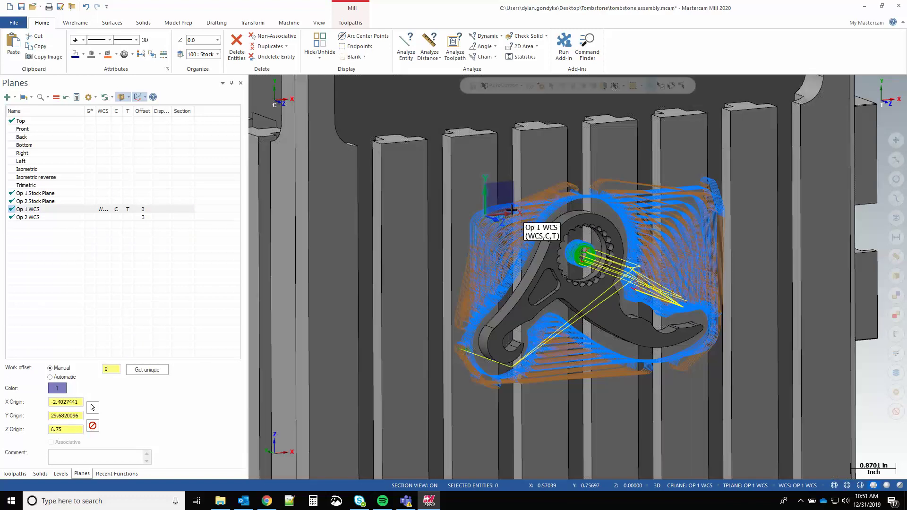
Step: Examine the Op 1 WCS origin and axis directions relative to the toolpath, part and tombstone
scroll(522, 231, "up", 4)
middle_click_drag(425, 227, 480, 230)
scroll(508, 225, "down", 2)
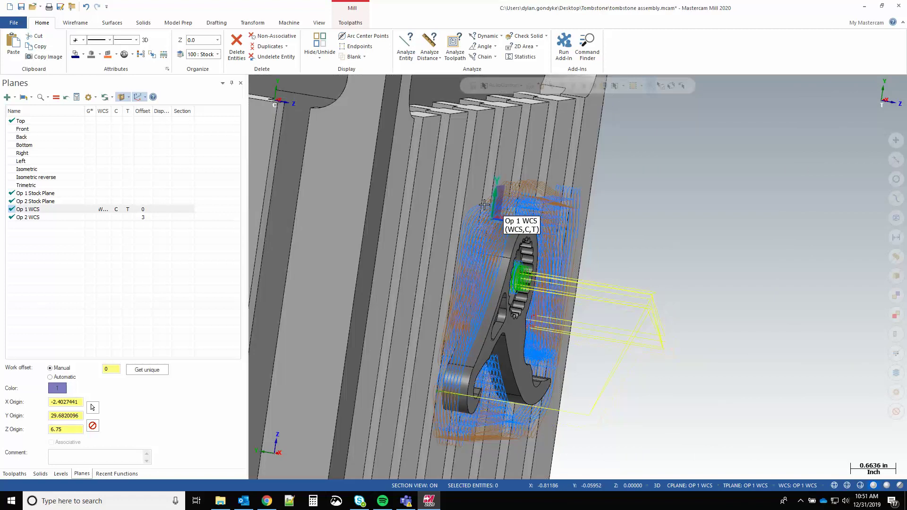
scroll(480, 231, "down", 2)
middle_click_drag(553, 211, 491, 220)
scroll(437, 191, "down", 2)
scroll(497, 193, "down", 5)
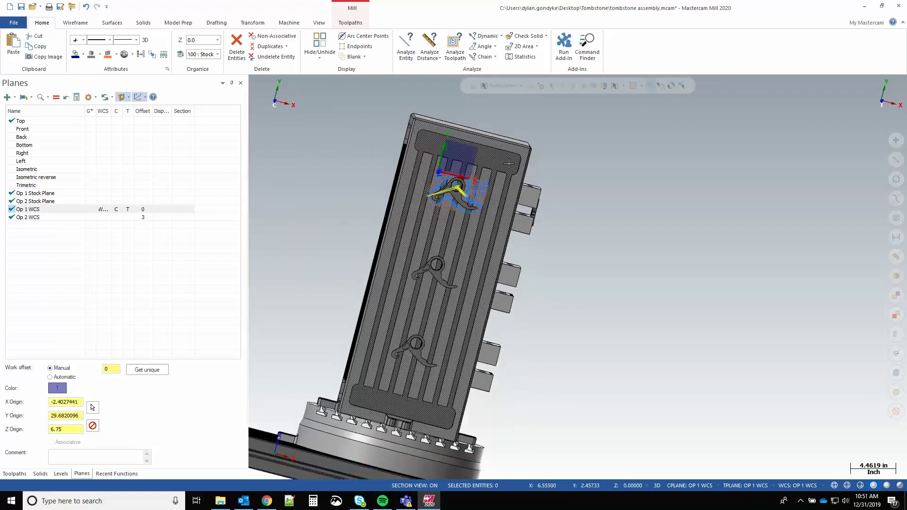
middle_click_drag(615, 199, 454, 382)
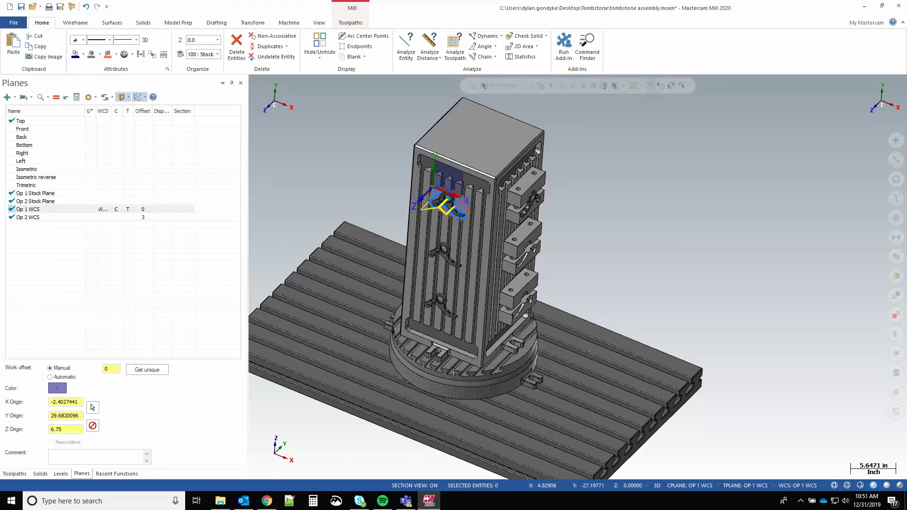
scroll(435, 196, "up", 5)
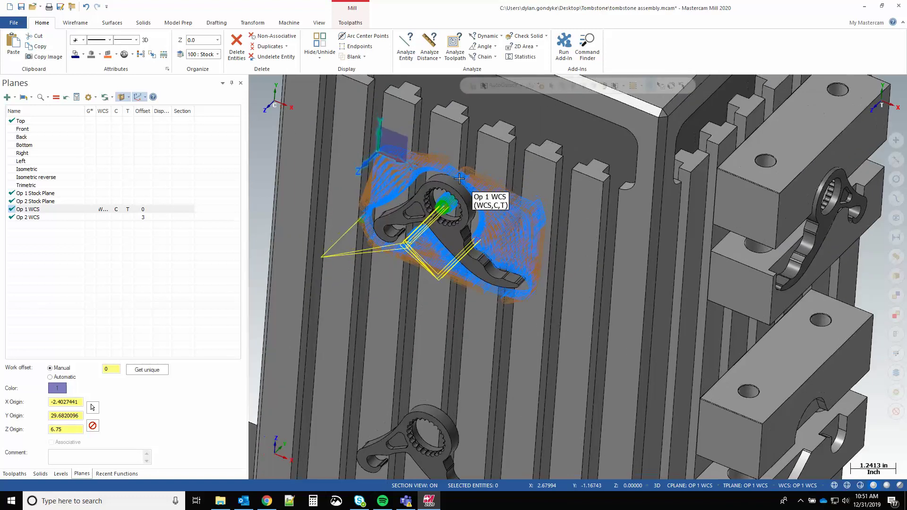
middle_click_drag(459, 178, 411, 199)
scroll(412, 199, "down", 2)
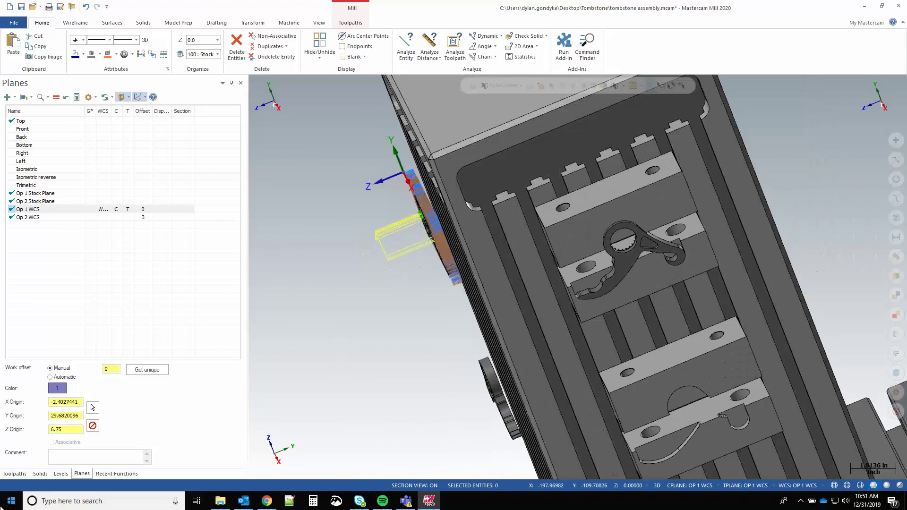
scroll(439, 278, "down", 1)
Step: Regenerate the Transform/Translate operation that follows the Op 1 Dynamic OptiRest toolpath
left_click(16, 475)
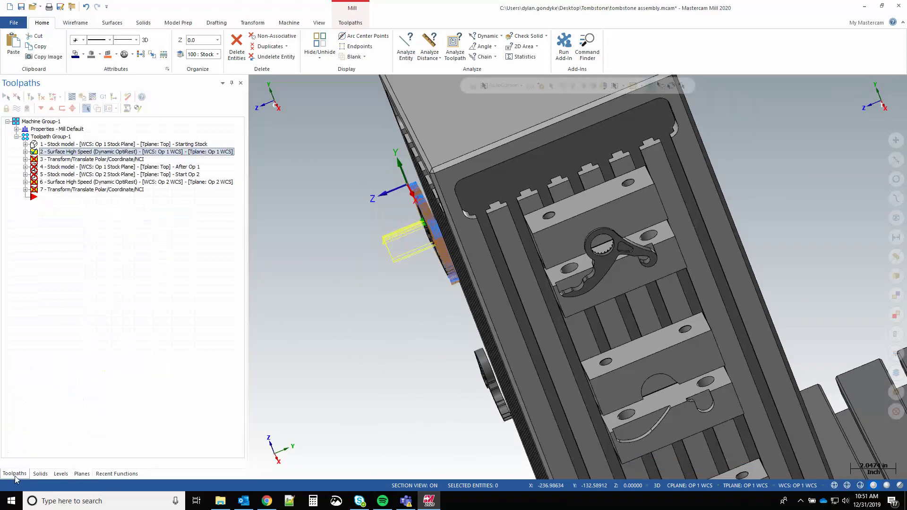
middle_click_drag(449, 276, 584, 269)
left_click(55, 159)
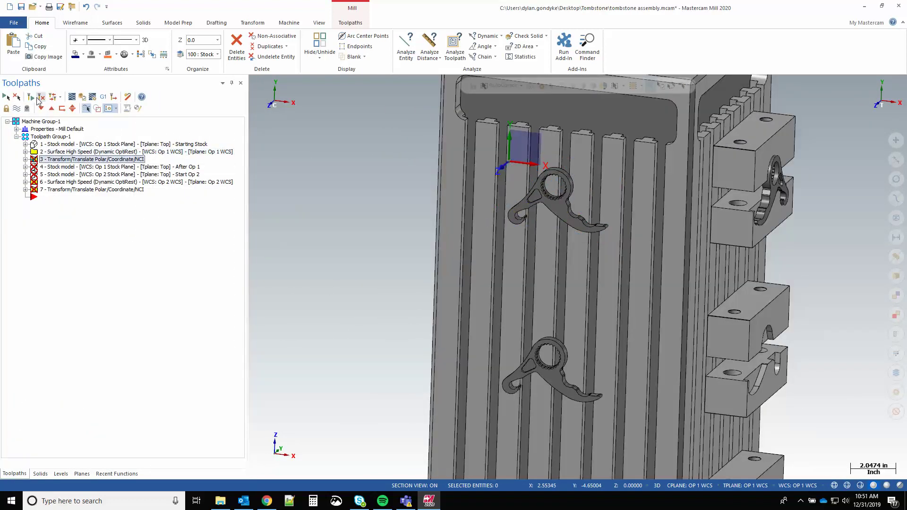
left_click(30, 97)
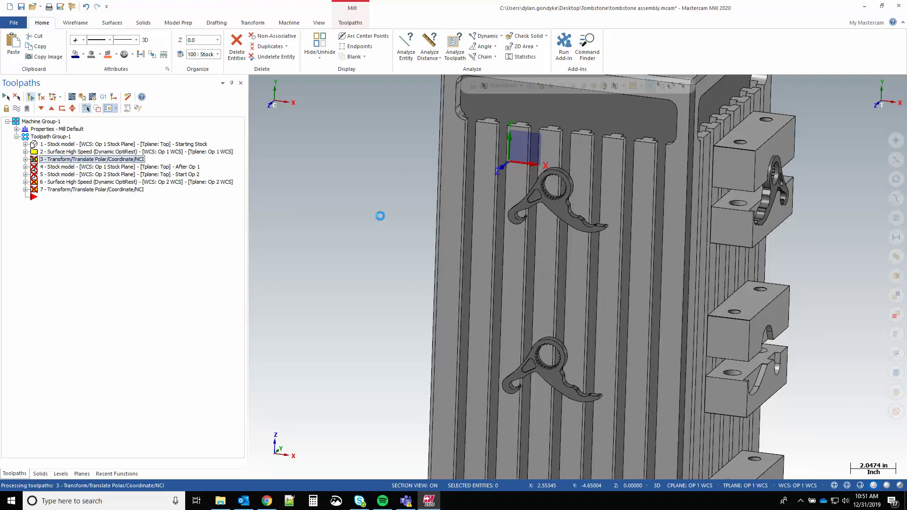
Step: Review the starting work offset and increment in the Op 1 Transform/Translate operation's parameters, and close them without changes
scroll(450, 296, "down", 4)
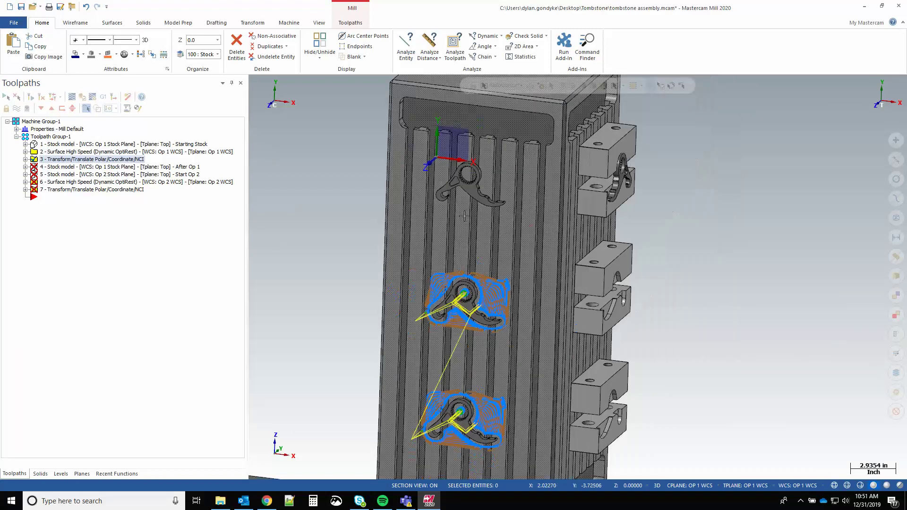
middle_click_drag(450, 296, 483, 190)
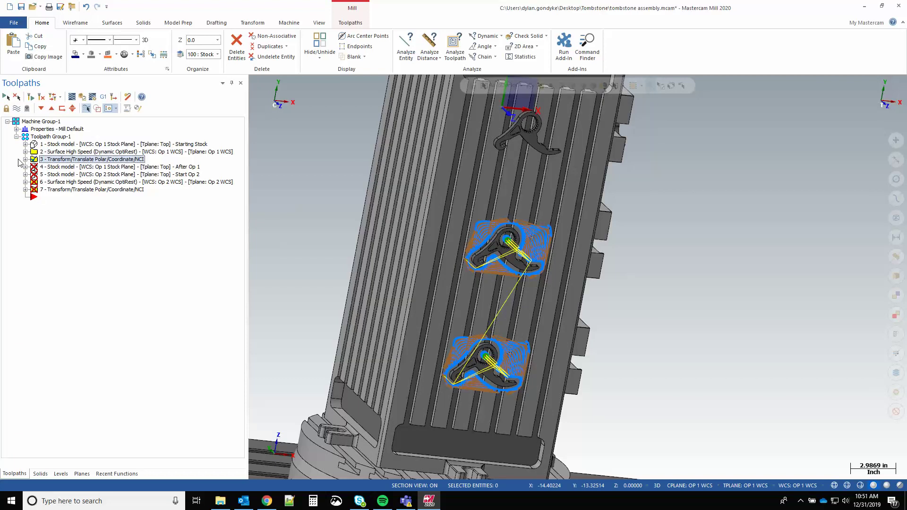
left_click(25, 159)
left_click(60, 167)
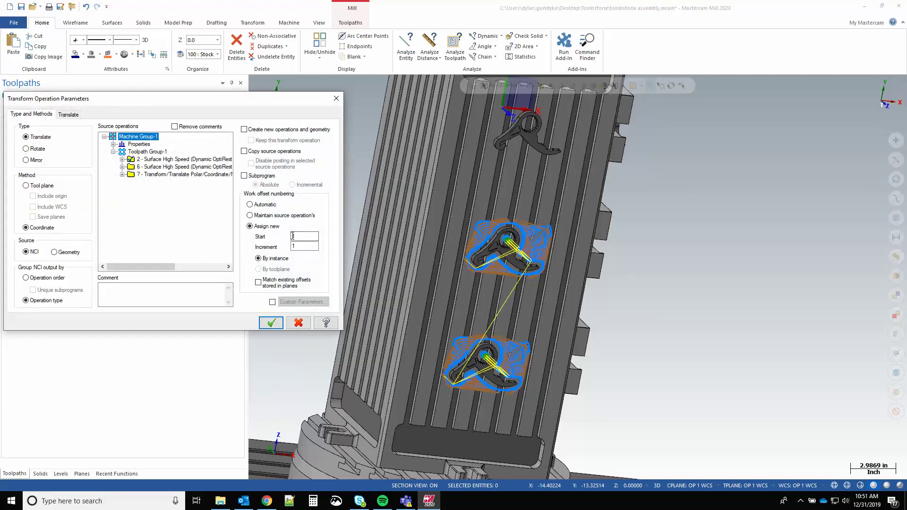
left_click(296, 236)
left_click(303, 247)
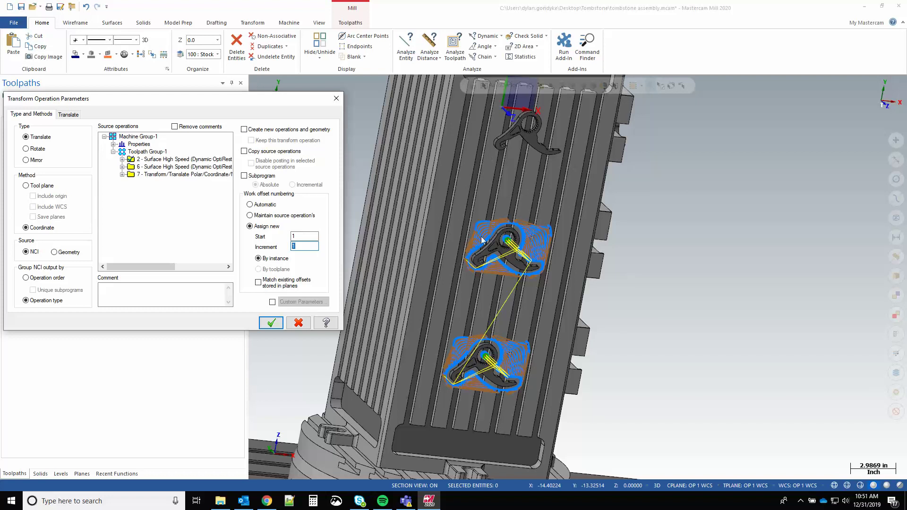
left_click(301, 325)
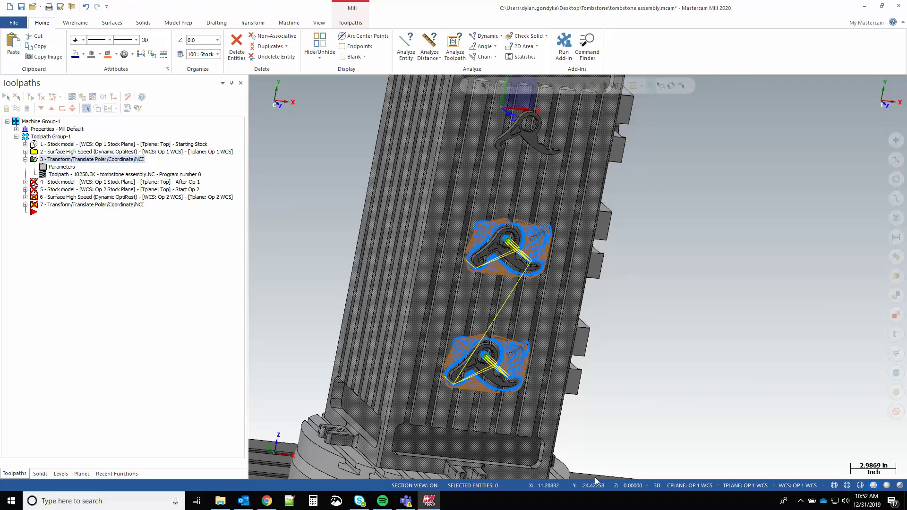
left_click(26, 160)
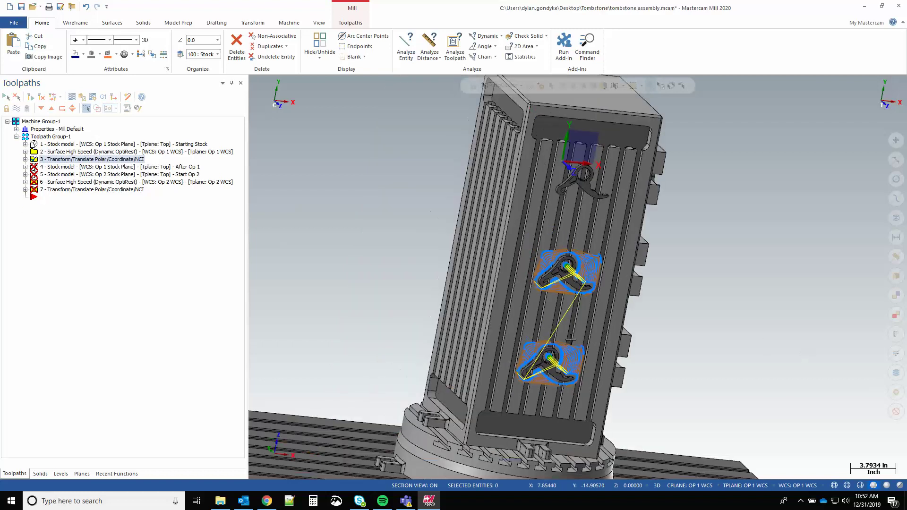
Step: Display the Starting Stock model on the tombstone and regenerate the After Op 1 stock model
left_click(75, 144)
scroll(441, 158, "up", 6)
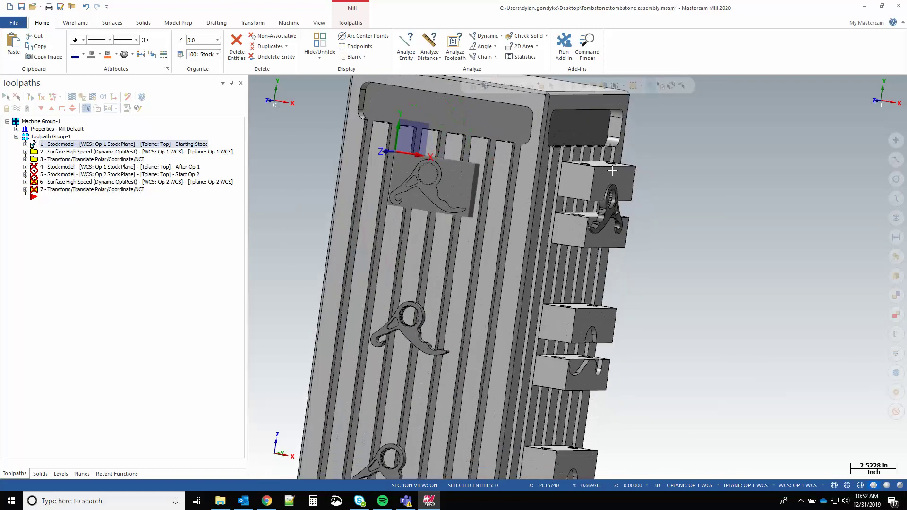
scroll(440, 159, "up", 1)
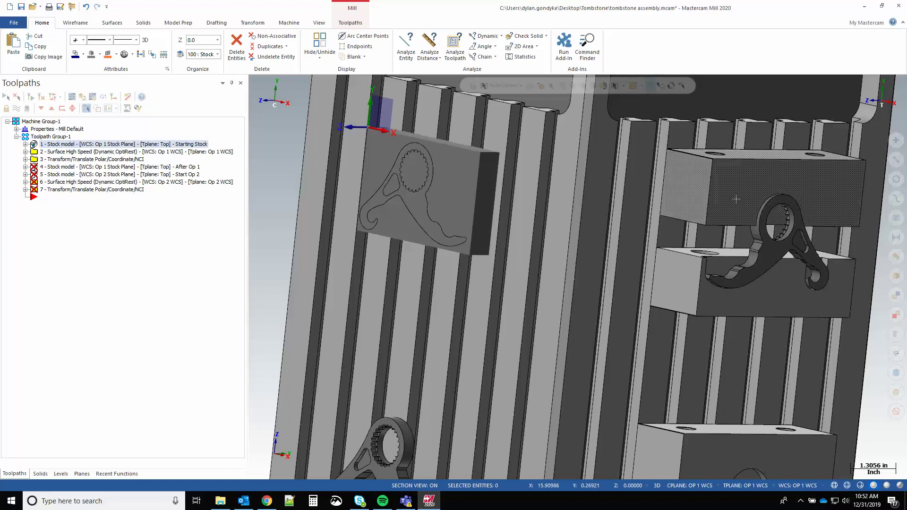
left_click(76, 167)
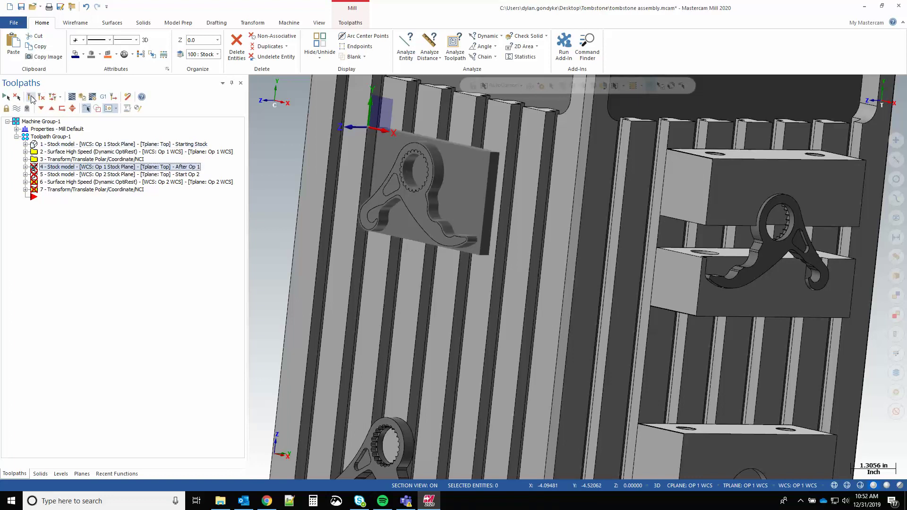
left_click(31, 98)
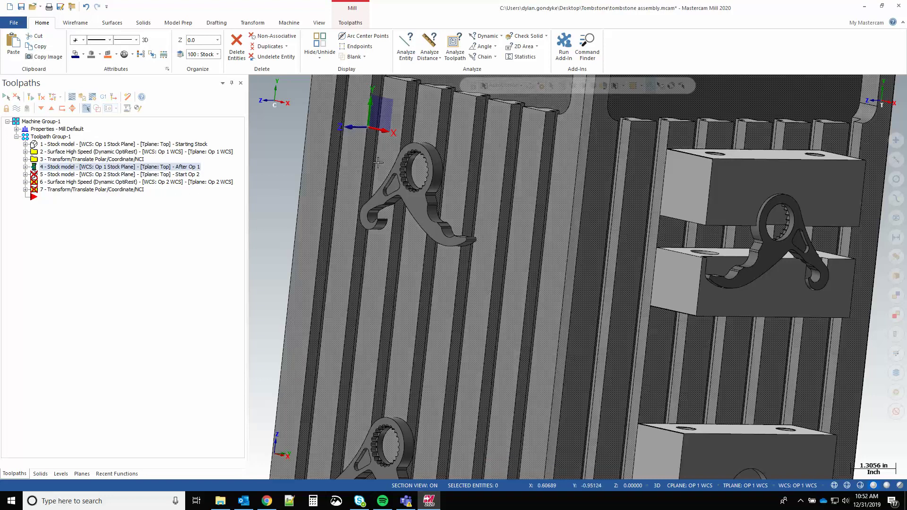
Step: Compare the Starting Stock model with the After Op 1 stock model, examining the material left around the first part
left_click(78, 145)
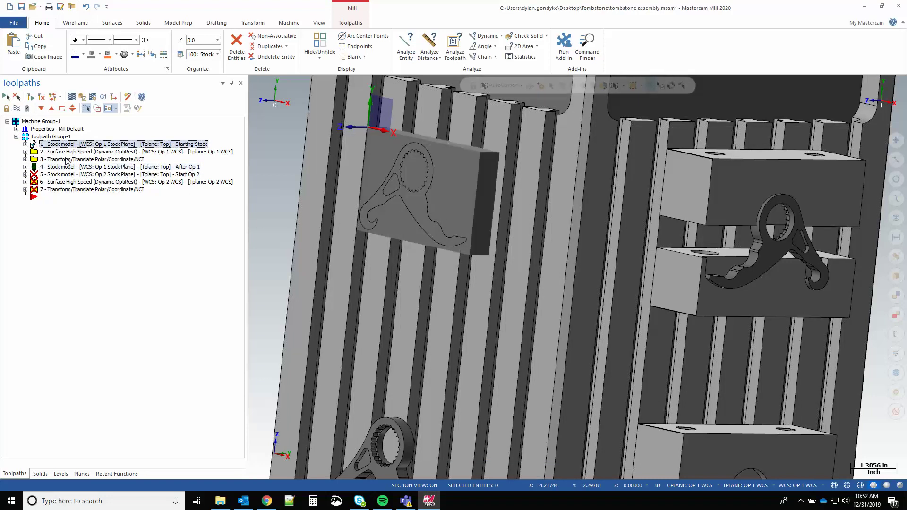
left_click(77, 168)
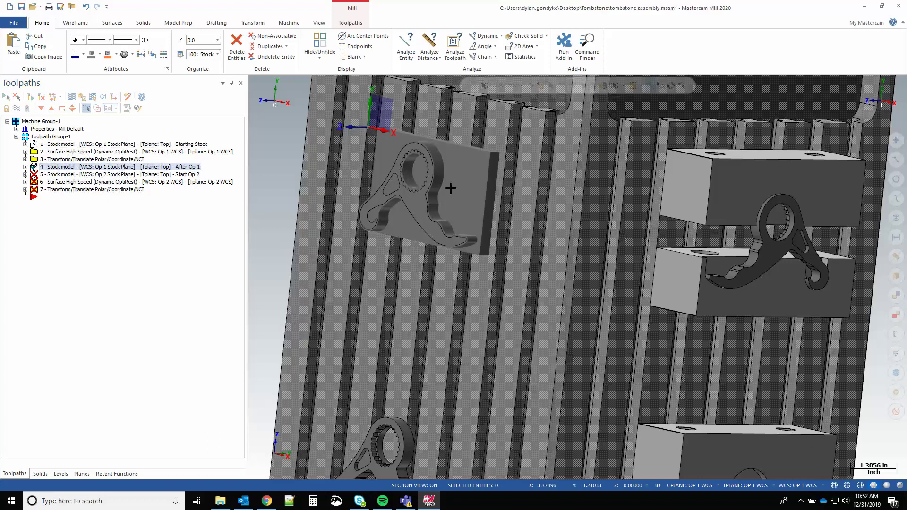
scroll(387, 142, "up", 3)
middle_click_drag(466, 189, 420, 179)
scroll(420, 179, "down", 5)
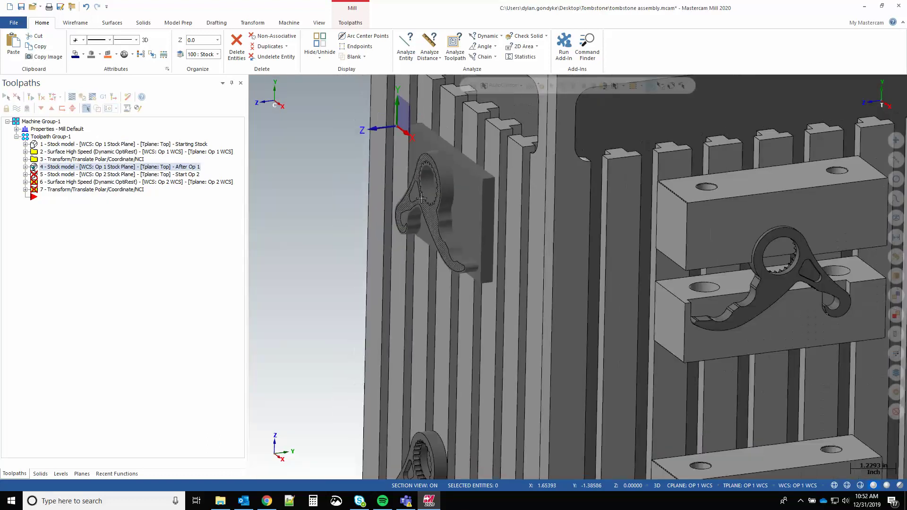
scroll(455, 255, "up", 3)
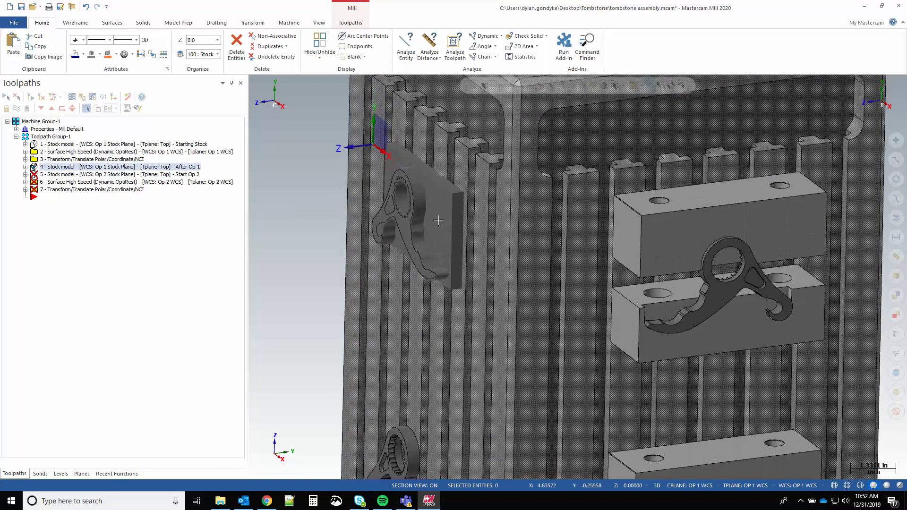
middle_click_drag(453, 255, 510, 235)
mouse_move(412, 215)
middle_mouse_down()
mouse_move(425, 253)
mouse_move(402, 257)
middle_mouse_up()
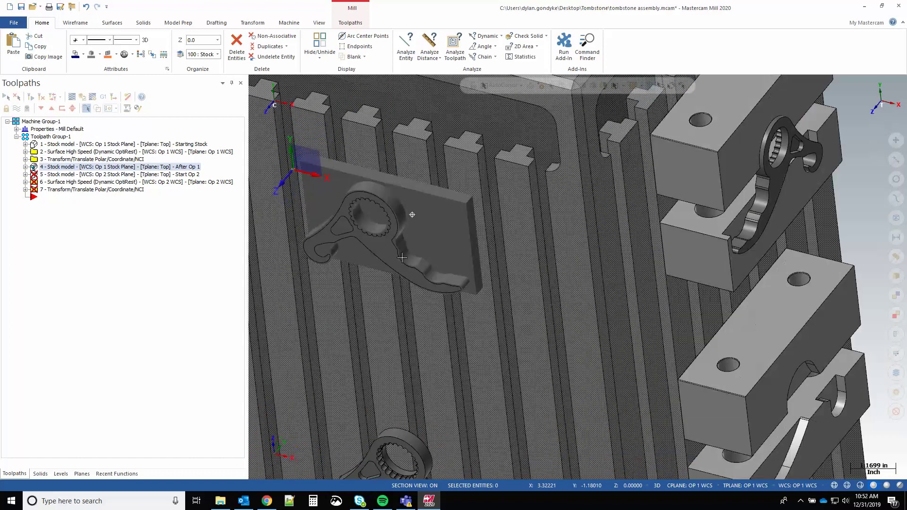
scroll(424, 211, "down", 1)
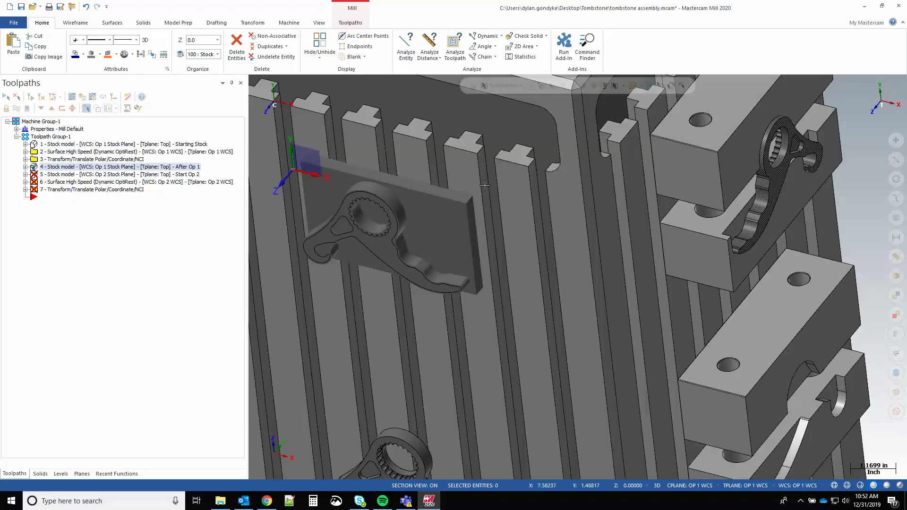
scroll(349, 193, "down", 1)
scroll(348, 192, "down", 2)
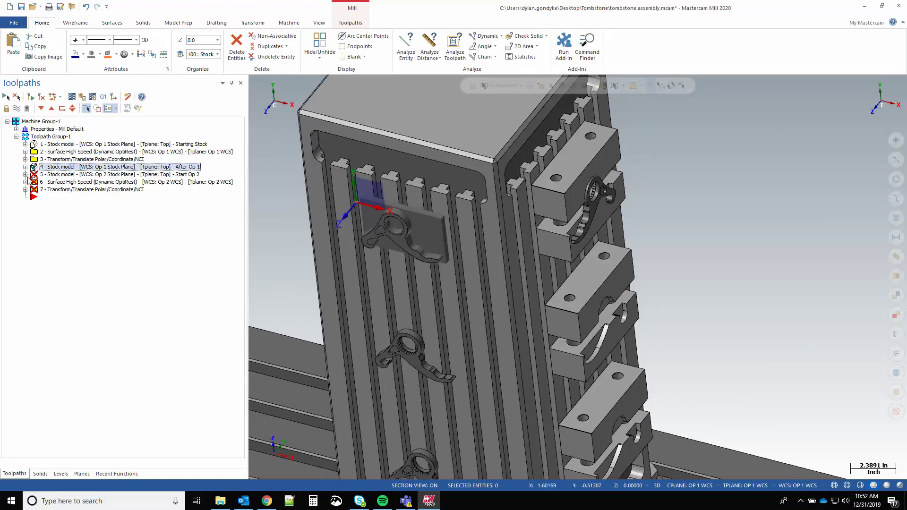
Step: Accept the Start Op 2 stock model on Op 2 Stock Plane with After Op 1 as its initial shape, regenerating it
left_click(25, 174)
left_click(70, 175)
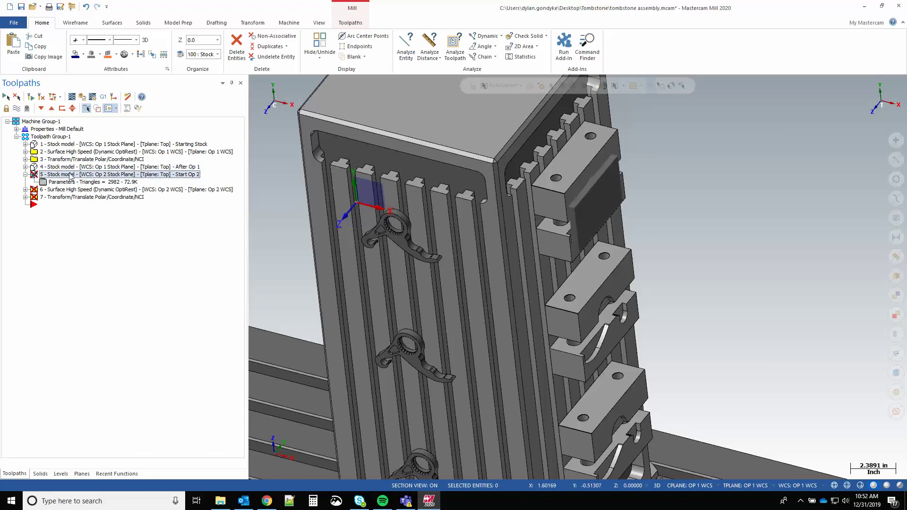
left_click(62, 182)
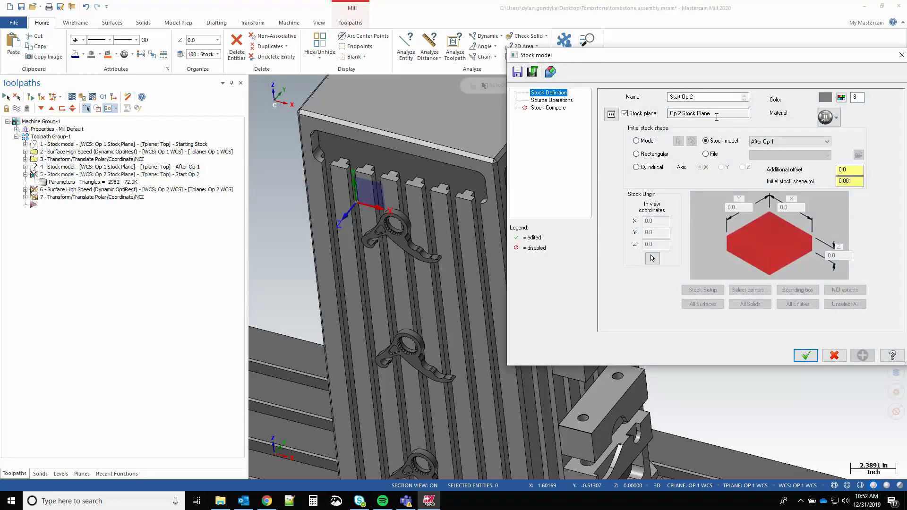
left_click_drag(747, 59, 570, 55)
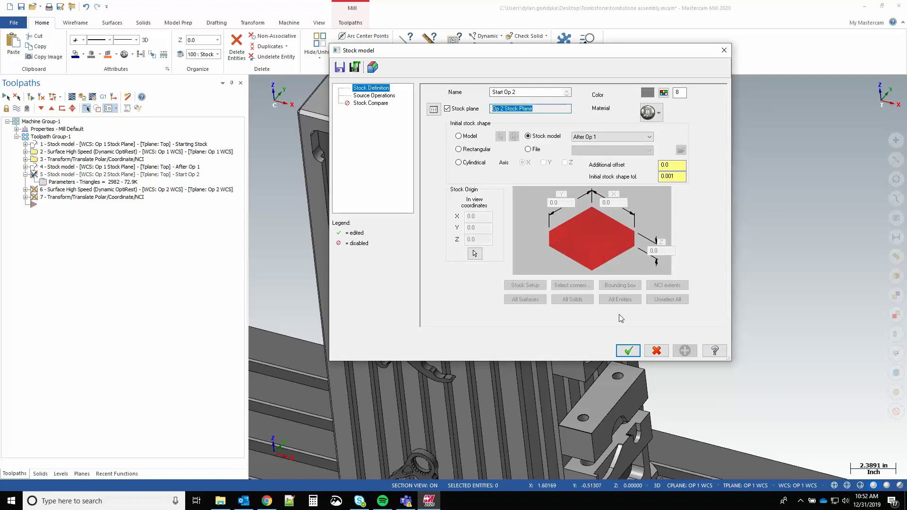
left_click(628, 352)
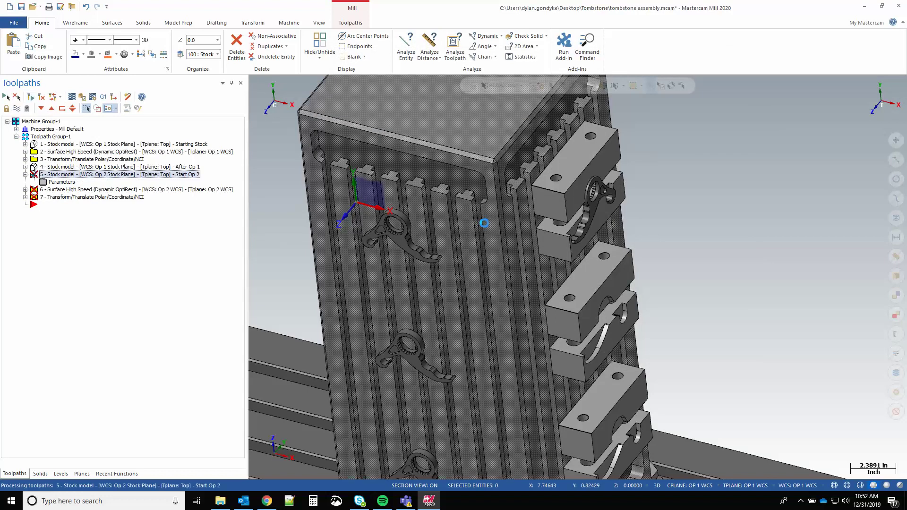
scroll(641, 180, "up", 6)
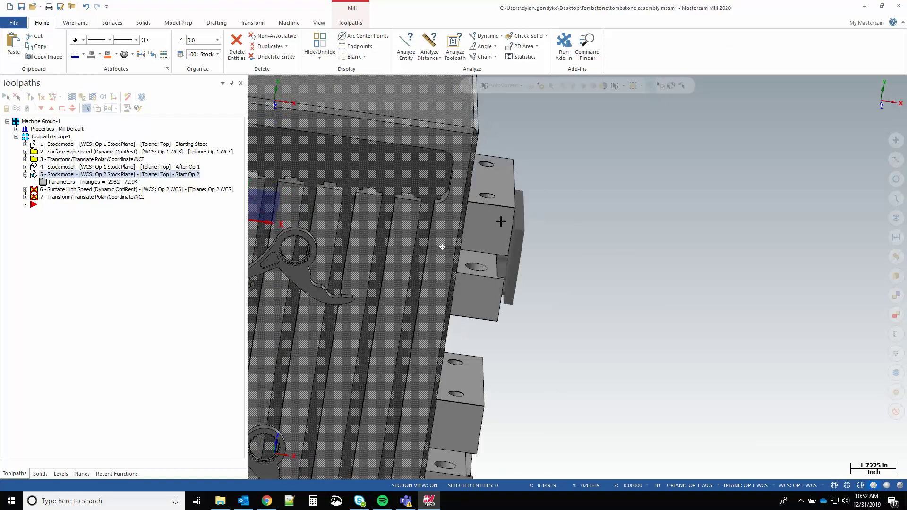
middle_click_drag(526, 241, 486, 223)
scroll(639, 228, "down", 3)
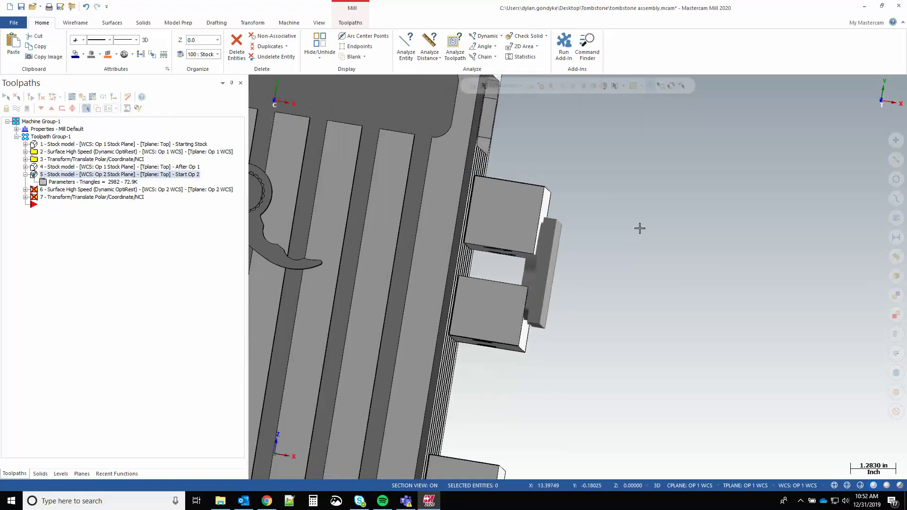
middle_click_drag(640, 229, 567, 238)
Step: Compare the origins and axis directions of Op 1 Stock Plane and Op 2 Stock Plane on the tombstone
left_click(61, 474)
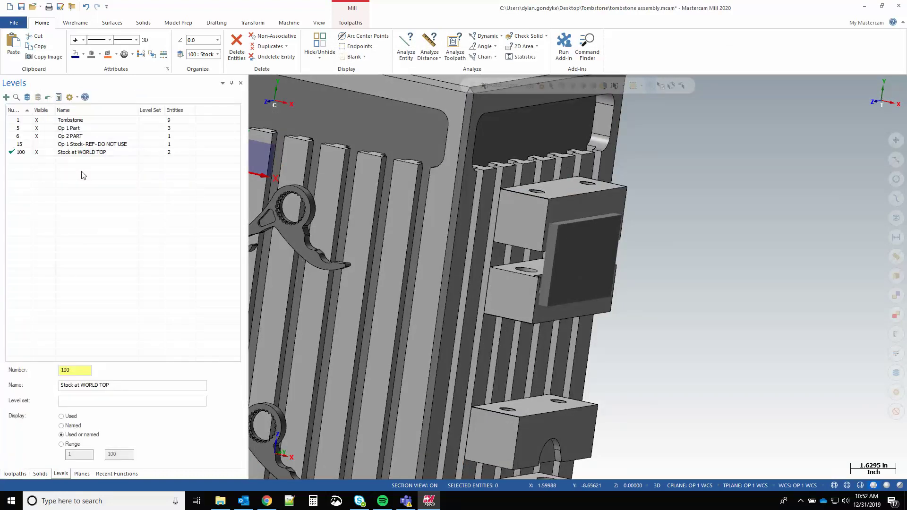
left_click(81, 473)
left_click(43, 194)
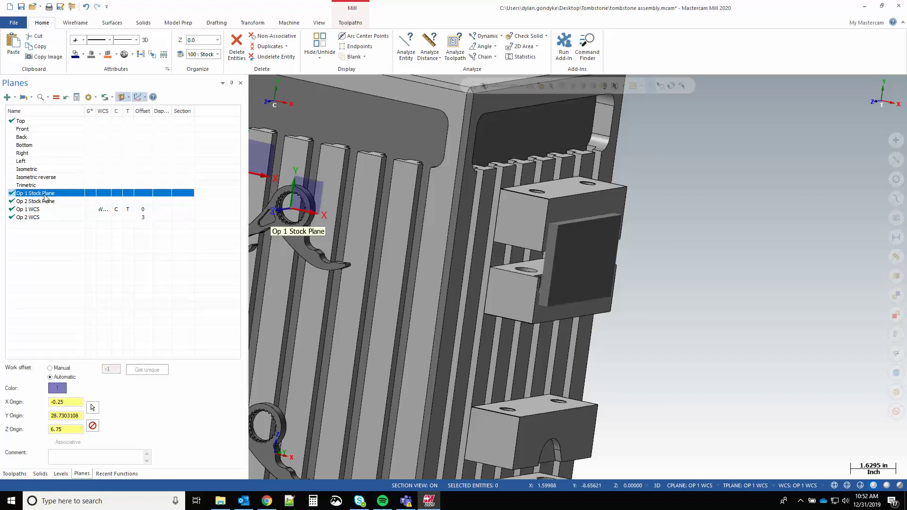
middle_click_drag(312, 236, 580, 302)
scroll(580, 302, "down", 2)
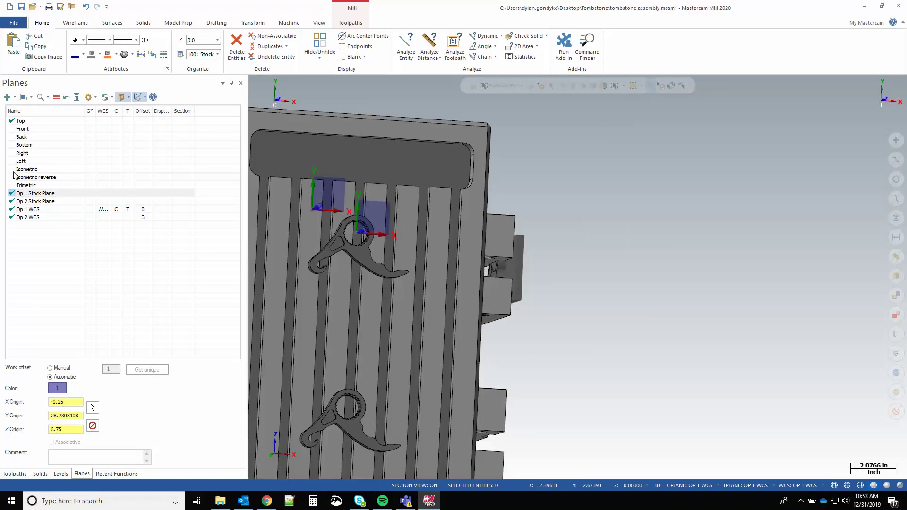
left_click(37, 201)
left_click(45, 194)
left_click(42, 202)
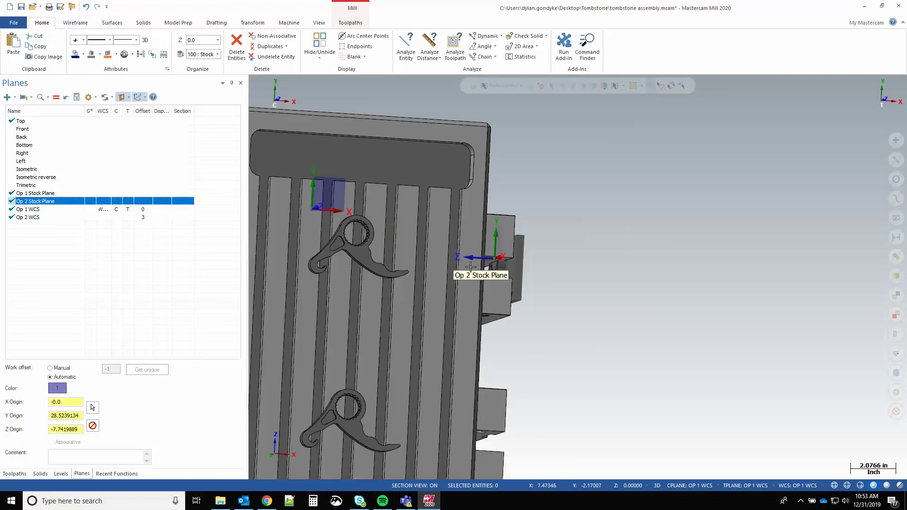
key("alt+1")
Step: Examine where the Op 1 Stock Plane origin sits in the first part's toothed bore, and check Op 2 Stock Plane at the fixture
left_click(42, 193)
scroll(322, 214, "up", 6)
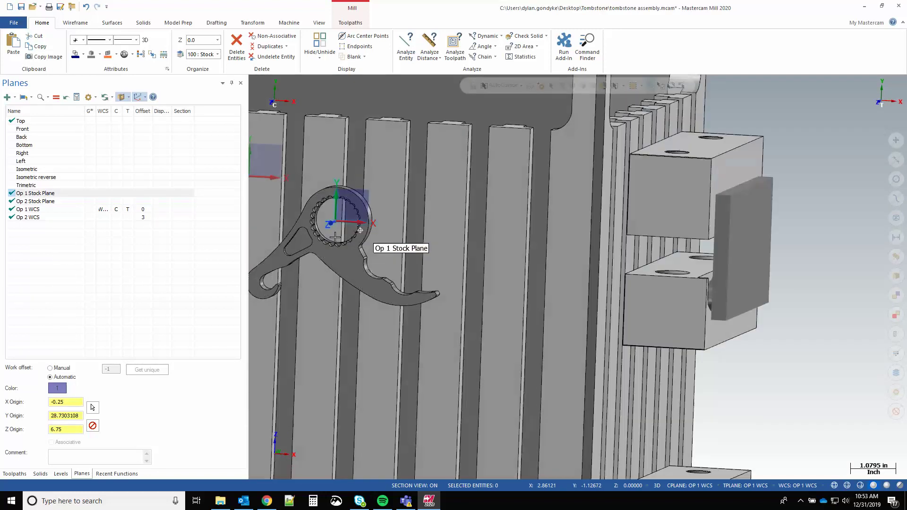
scroll(326, 216, "up", 1)
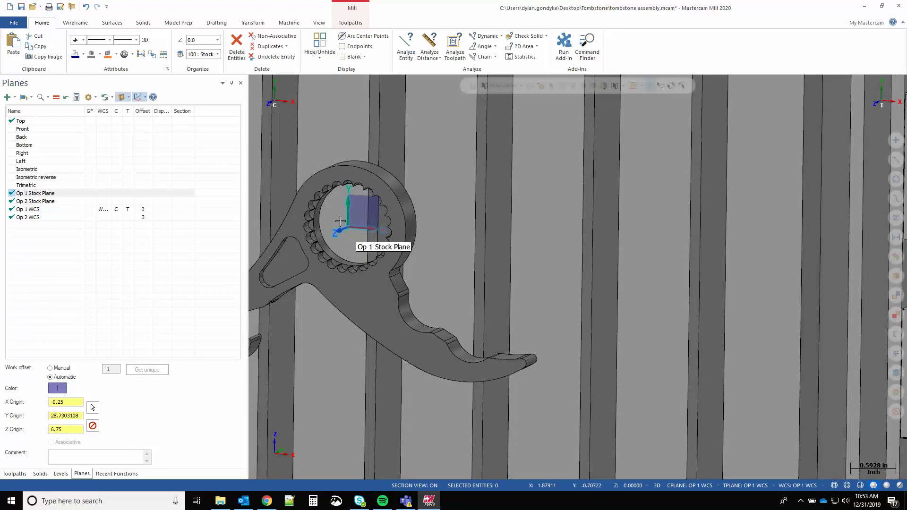
scroll(346, 203, "down", 1)
middle_click_drag(355, 199, 521, 236)
scroll(289, 251, "down", 3)
scroll(290, 251, "down", 3)
scroll(491, 223, "down", 2)
scroll(444, 213, "up", 2)
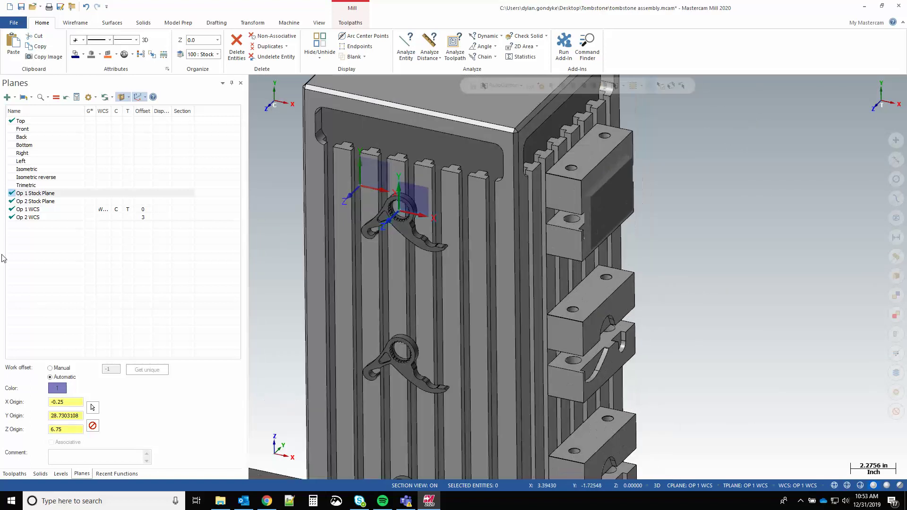
left_click(28, 199)
left_click(29, 202)
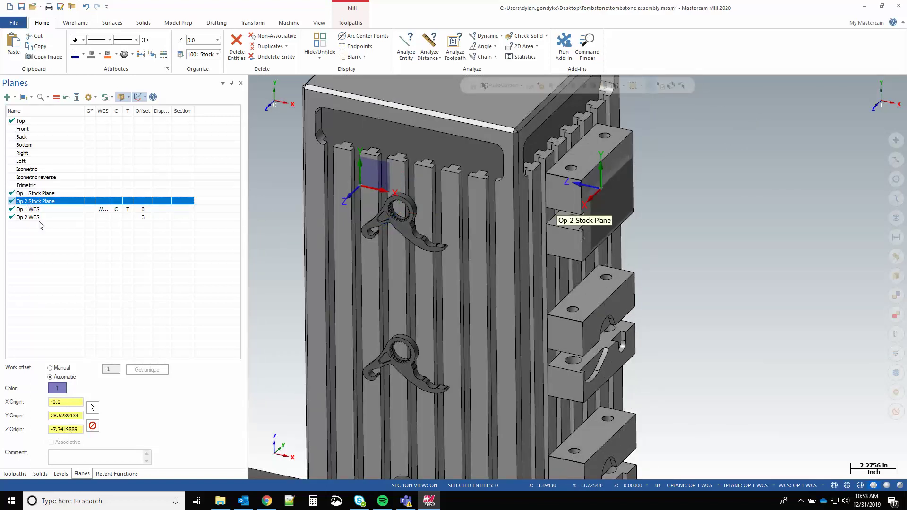
Step: Regenerate the Op 2 Surface High Speed (Dynamic OptiRest) toolpath that uses Op 2 WCS
left_click(14, 474)
left_click(75, 189)
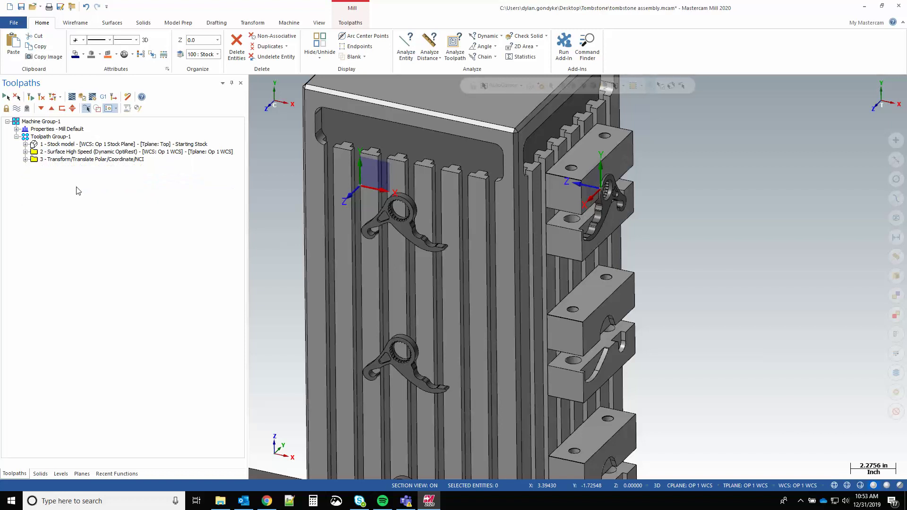
left_click(25, 190)
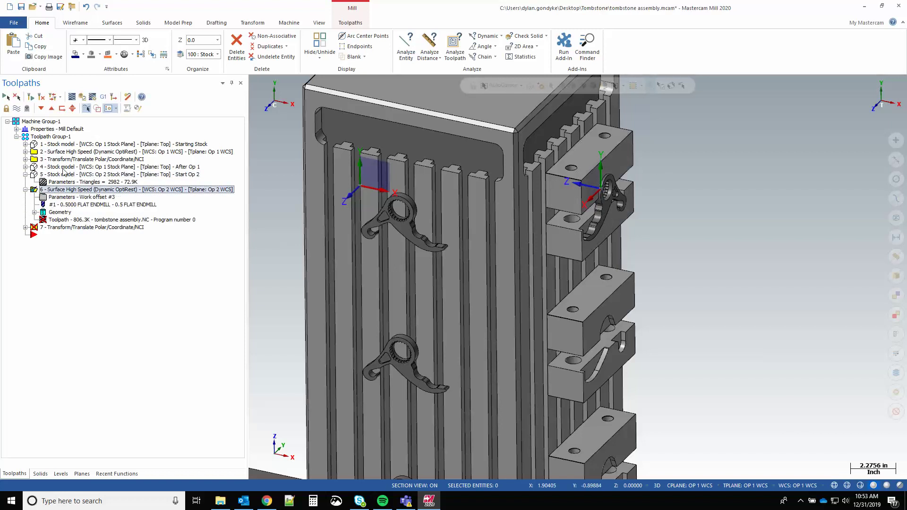
left_click(18, 99)
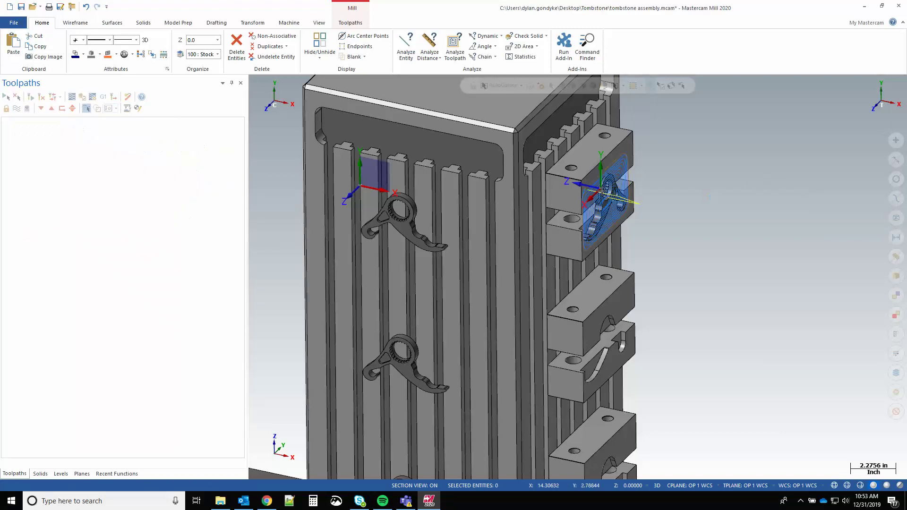
scroll(633, 172, "up", 5)
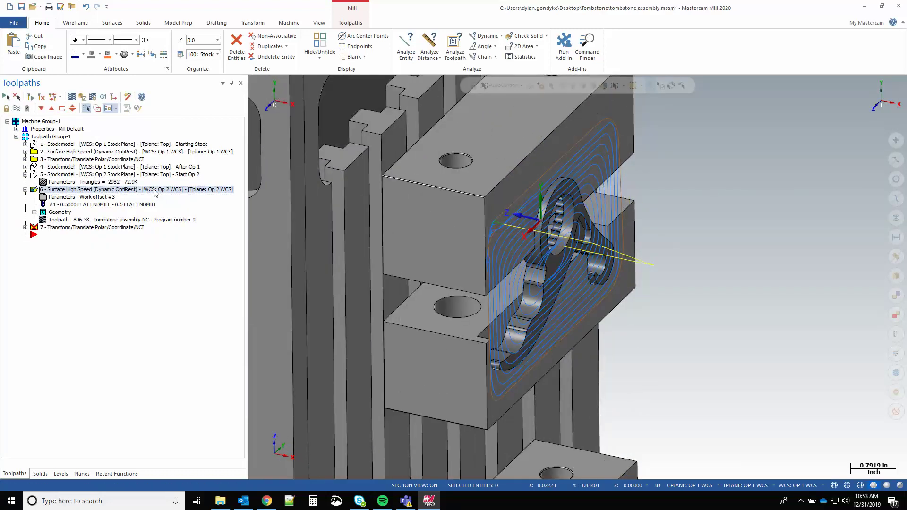
Step: Examine where the Op 2 WCS origin and axes sit relative to the Op 2 toolpath and fixture
left_click(80, 474)
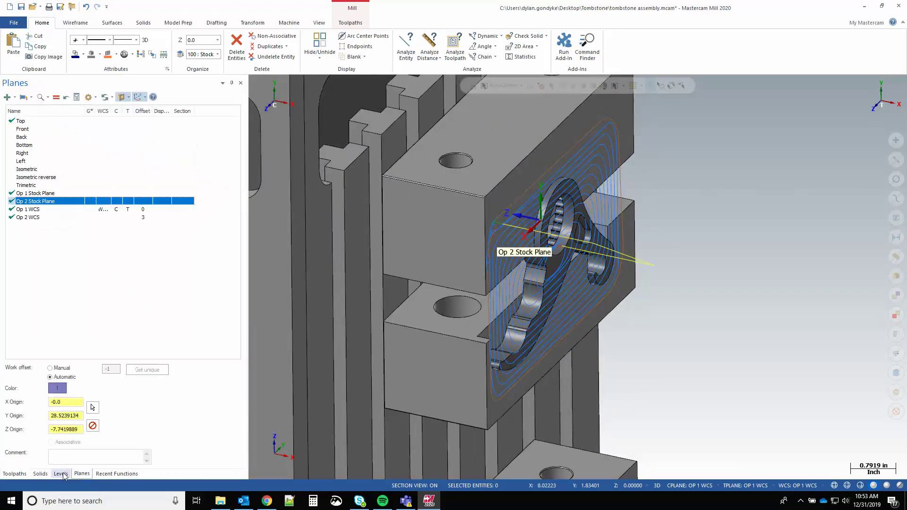
left_click(33, 217)
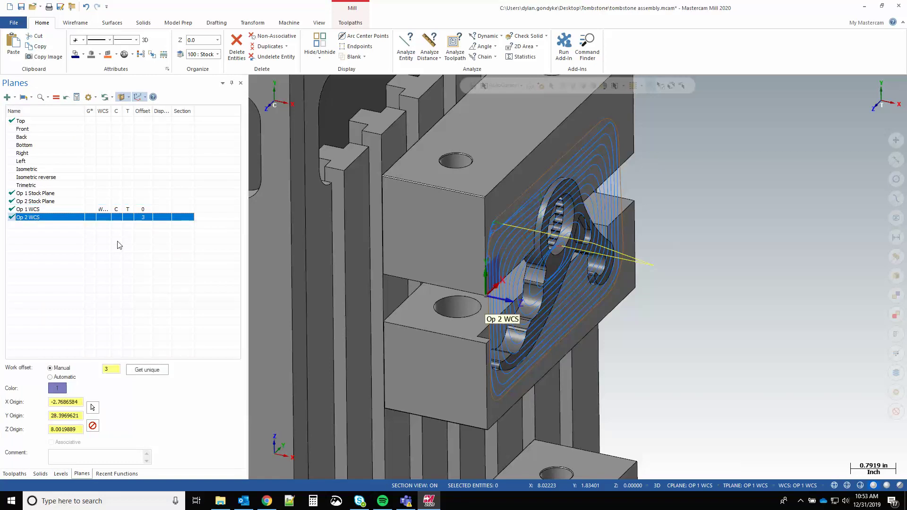
middle_click_drag(519, 320, 393, 215)
scroll(435, 172, "up", 2)
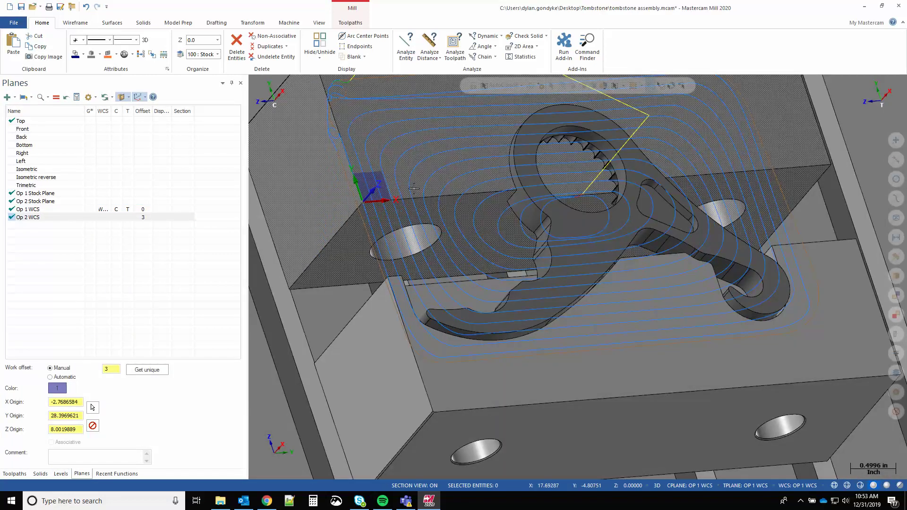
scroll(415, 188, "down", 2)
mouse_move(442, 173)
middle_mouse_down()
mouse_move(430, 180)
mouse_move(434, 166)
middle_mouse_up()
scroll(409, 186, "down", 1)
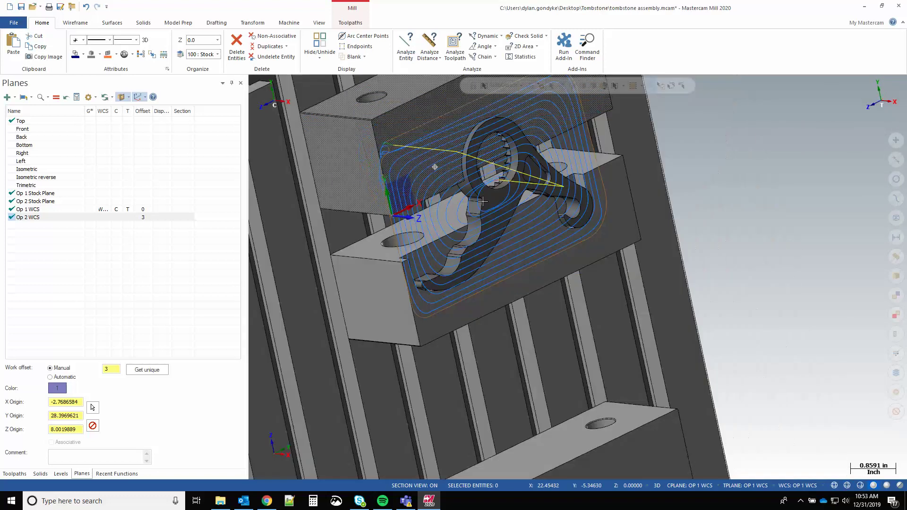
scroll(434, 167, "down", 3)
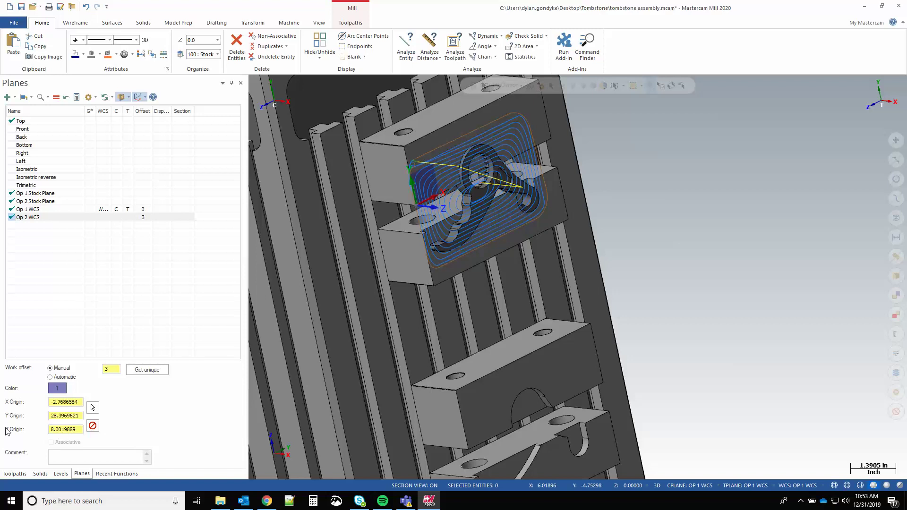
Step: Regenerate the second Transform/Translate operation, which copies the Op 2 toolpath to the lower two fixtures
left_click(14, 474)
left_click(60, 228)
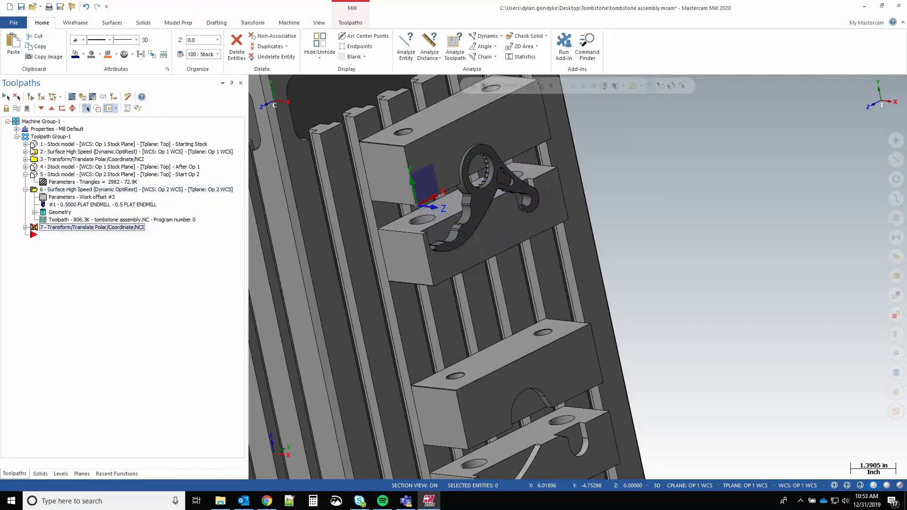
left_click(32, 97)
scroll(506, 266, "down", 5)
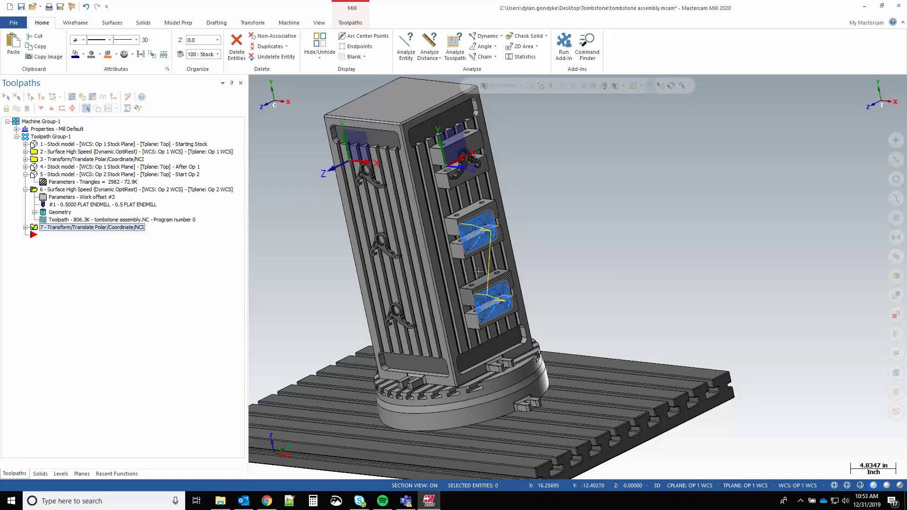
scroll(479, 114, "up", 4)
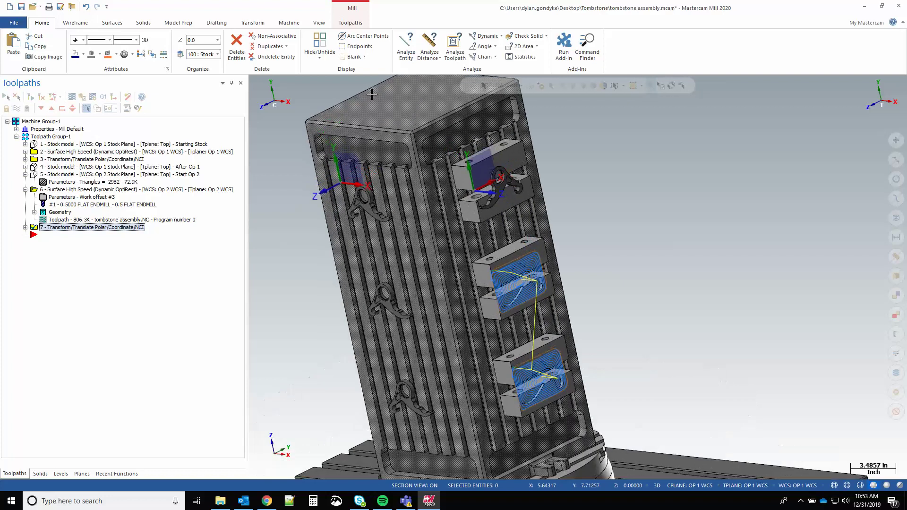
Step: Examine the top Op 2 fixture and the transformed toolpaths on the tombstone, collapsing the Op 2 Surface High Speed operation
middle_click_drag(479, 113, 670, 186)
scroll(597, 201, "up", 5)
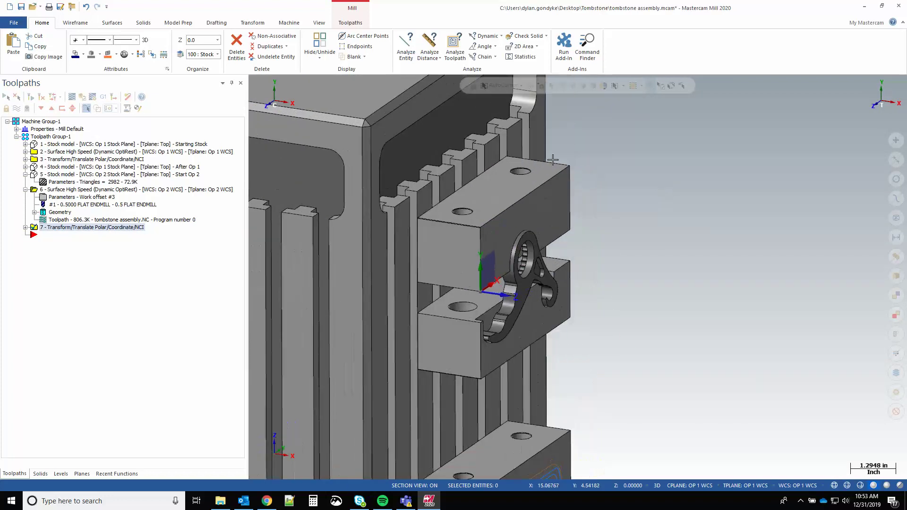
middle_click_drag(596, 189, 594, 116)
scroll(594, 116, "down", 3)
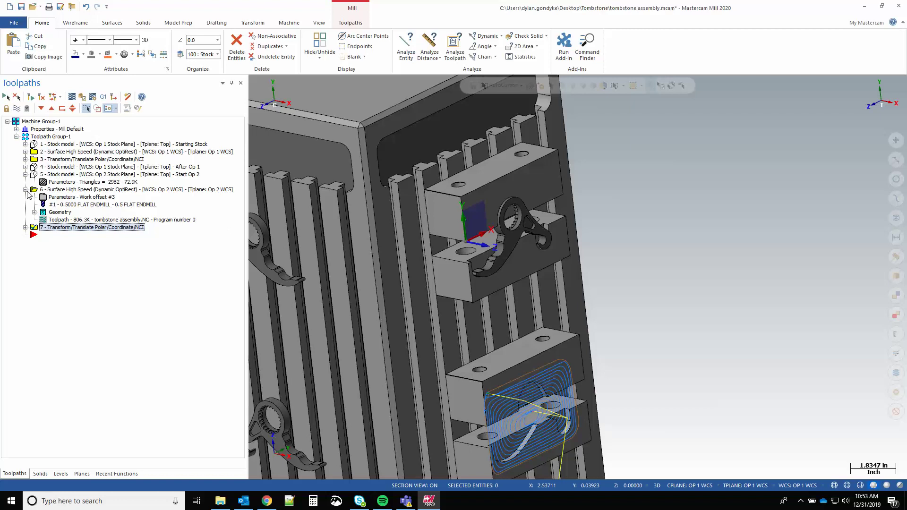
left_click(26, 190)
scroll(327, 140, "down", 5)
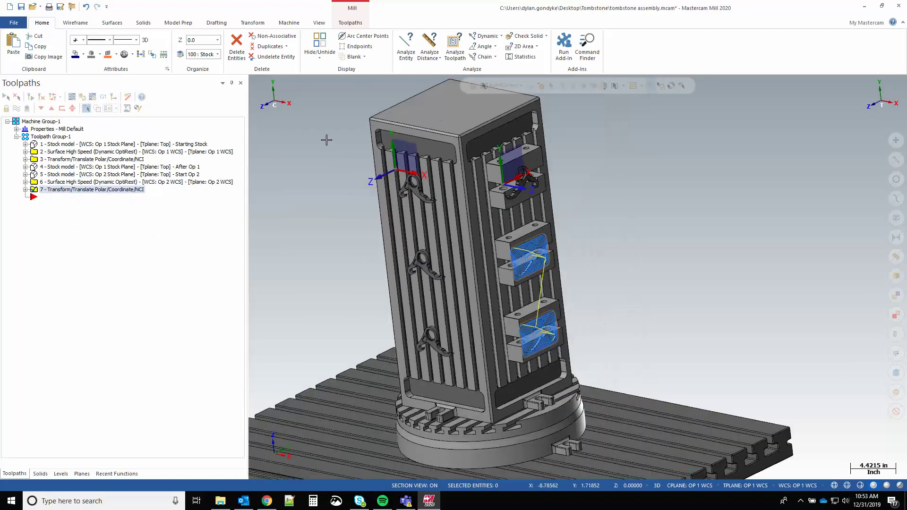
middle_click_drag(534, 211, 446, 231)
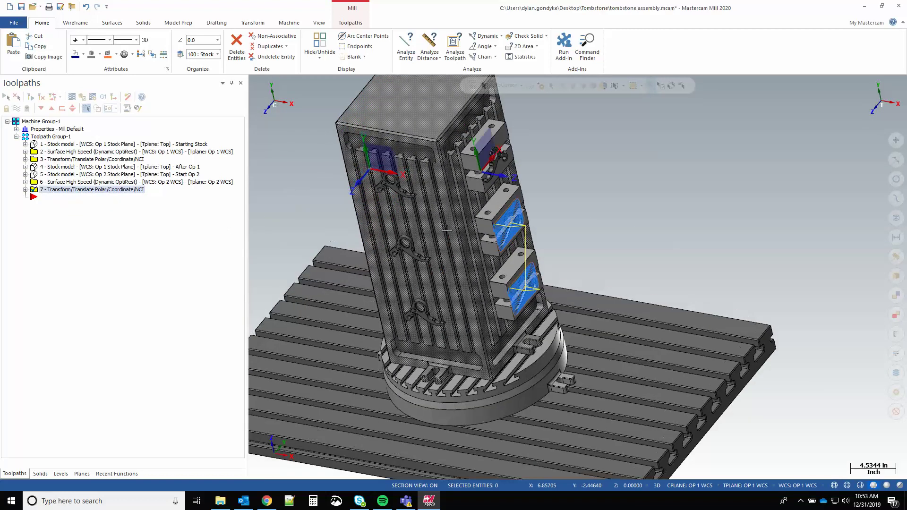
scroll(446, 230, "down", 3)
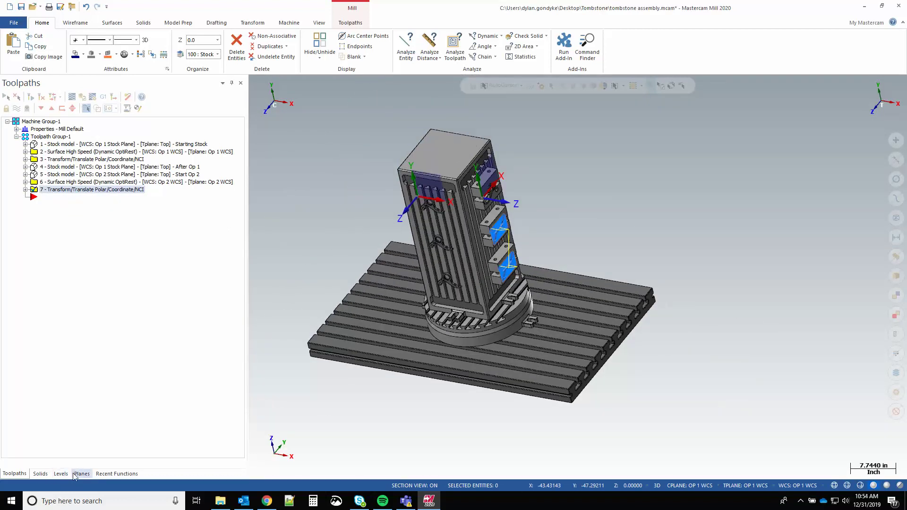
Step: Hide the Tombstone level and make the Stock at WORLD TOP level visible
left_click(61, 474)
left_click(49, 121)
left_click(61, 154)
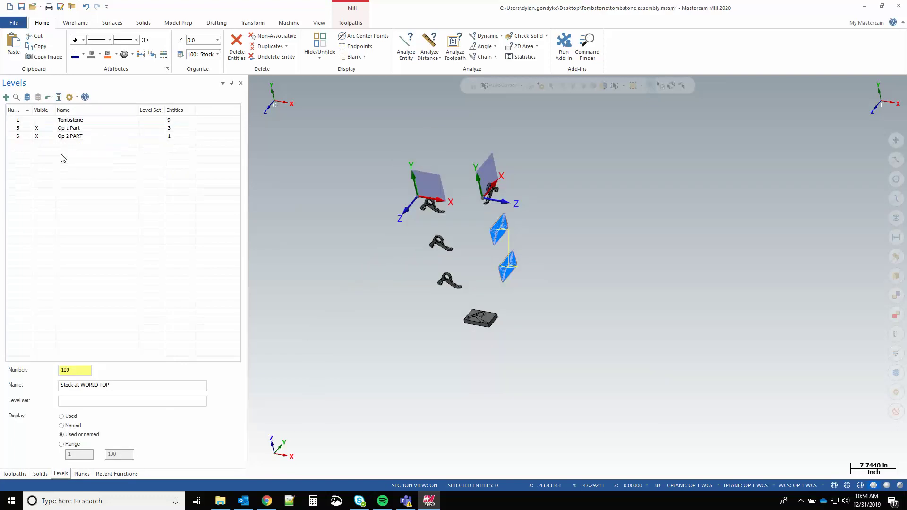
scroll(446, 314, "up", 4)
scroll(491, 326, "up", 3)
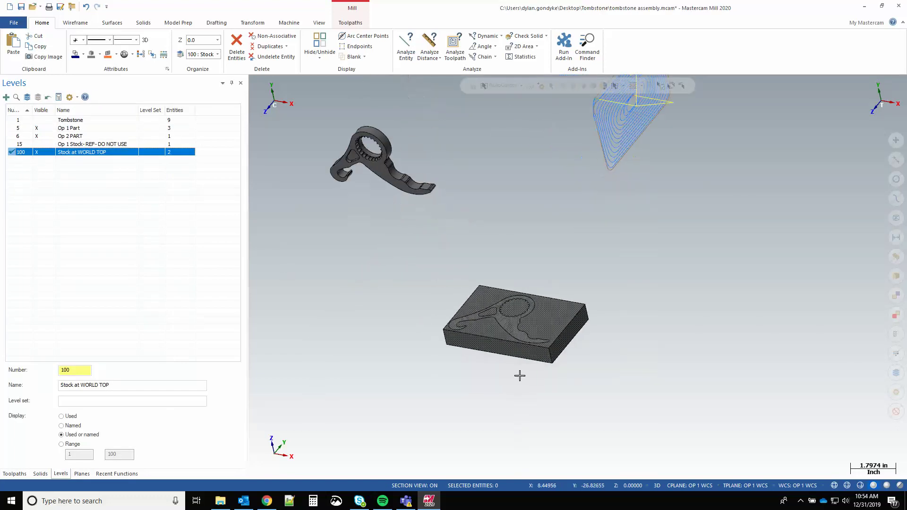
Step: Push-Pull the front long side face of the world-top stock block outward to enlarge the stock
left_click(493, 343)
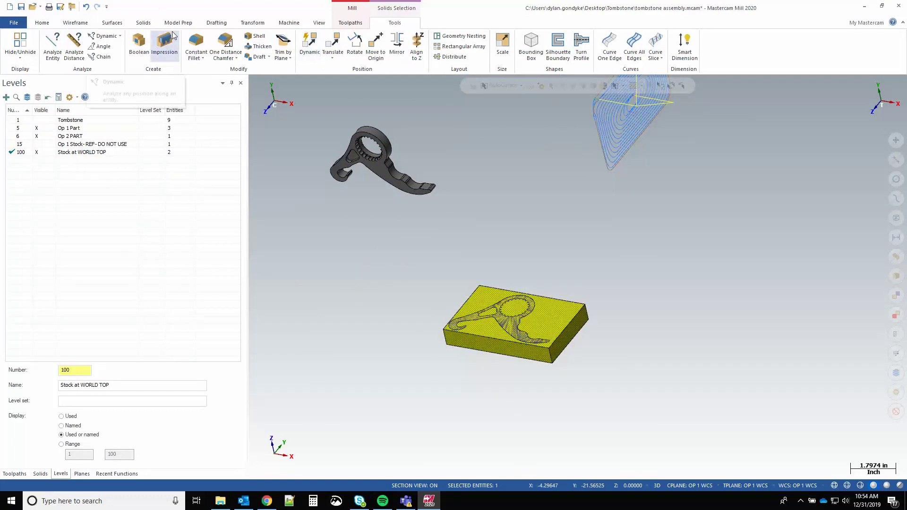
left_click(178, 23)
left_click(38, 43)
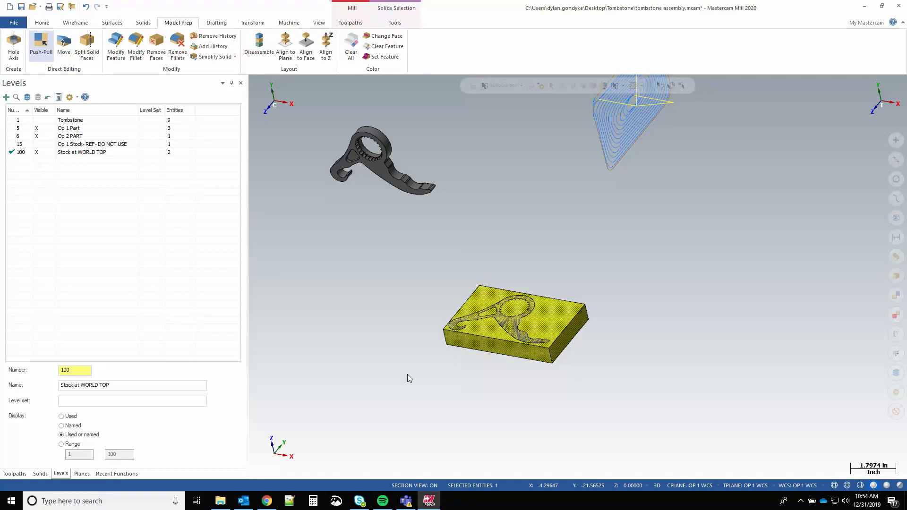
scroll(504, 357, "up", 1)
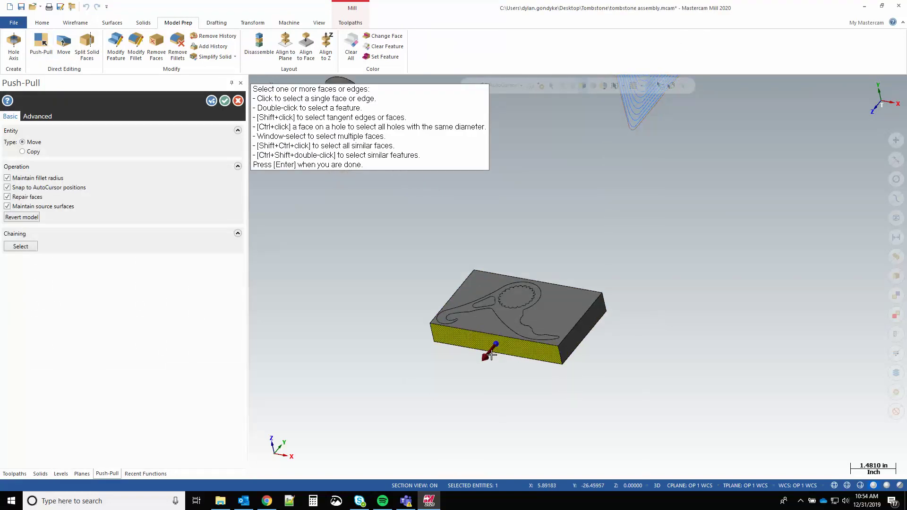
left_click(481, 361)
left_click(459, 387)
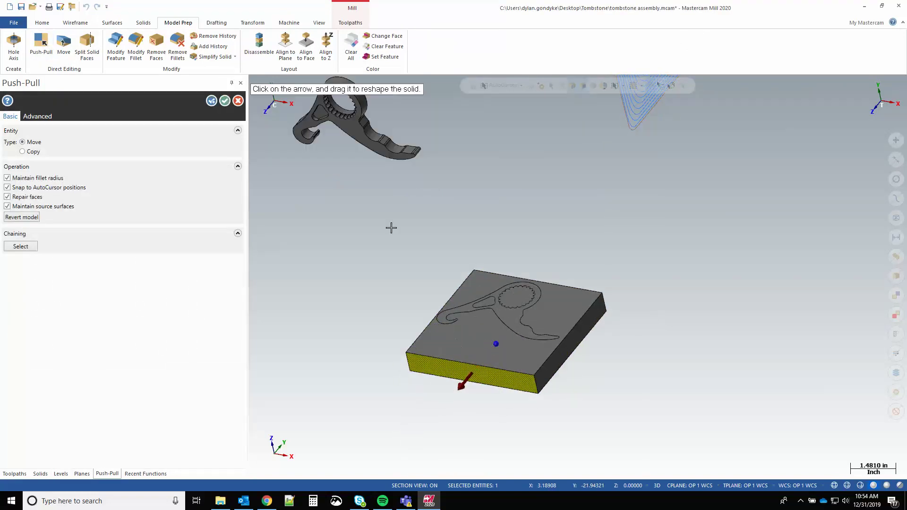
scroll(356, 210, "down", 3)
left_click(225, 102)
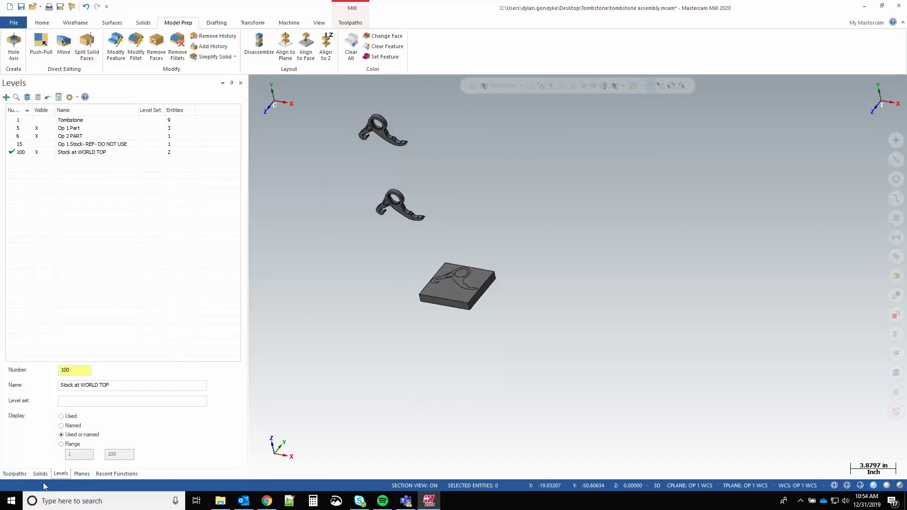
Step: Regenerate the Starting Stock model on Op 1 Stock Plane from the enlarged block
left_click(73, 145)
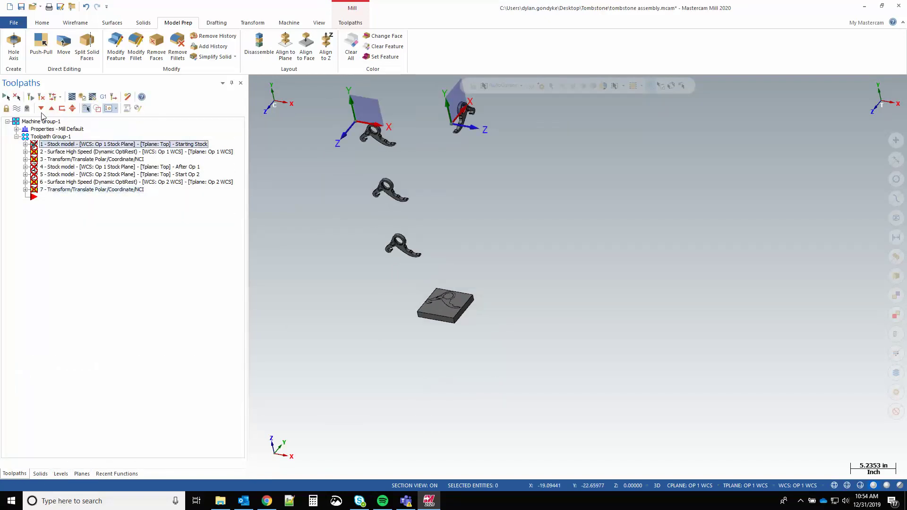
middle_click_drag(378, 190, 412, 161)
scroll(406, 172, "up", 1)
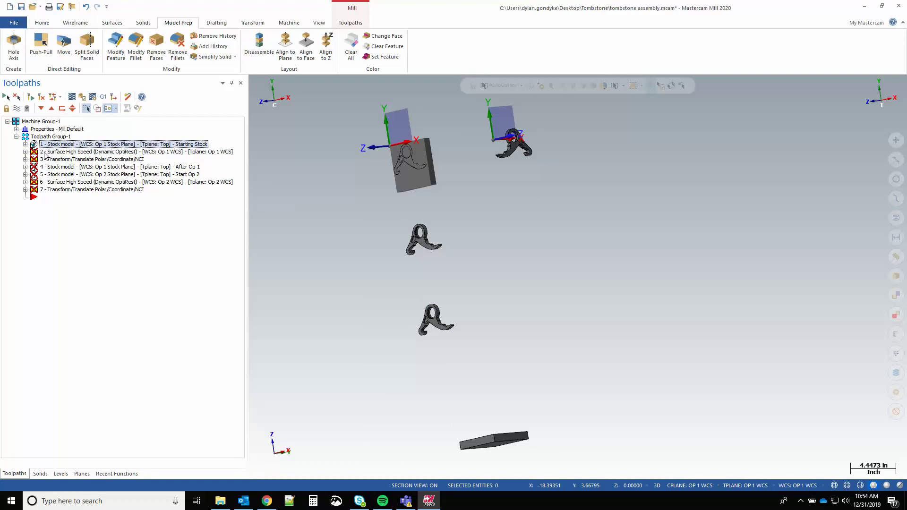
Step: Regenerate the Op 1 Surface High Speed (Dynamic OptiRest) toolpath and inspect its motion around the first part
left_click(76, 152)
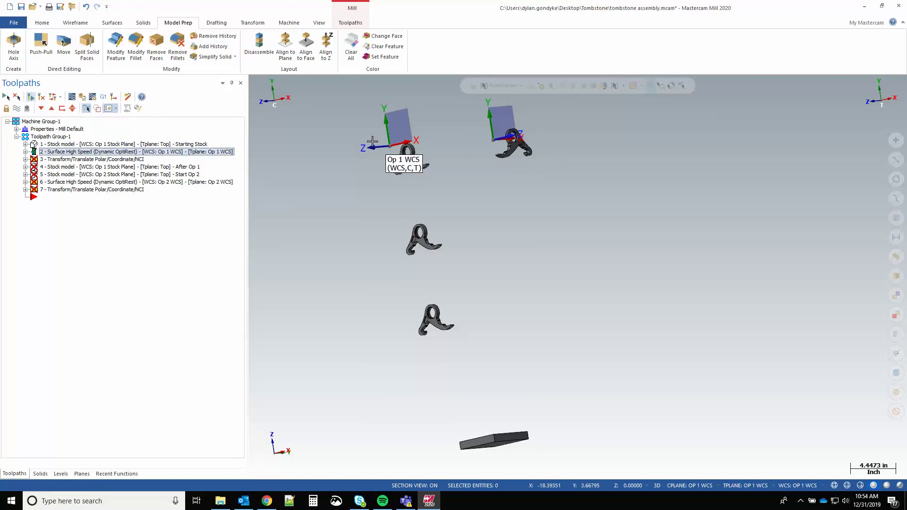
scroll(455, 128, "up", 3)
scroll(455, 127, "up", 3)
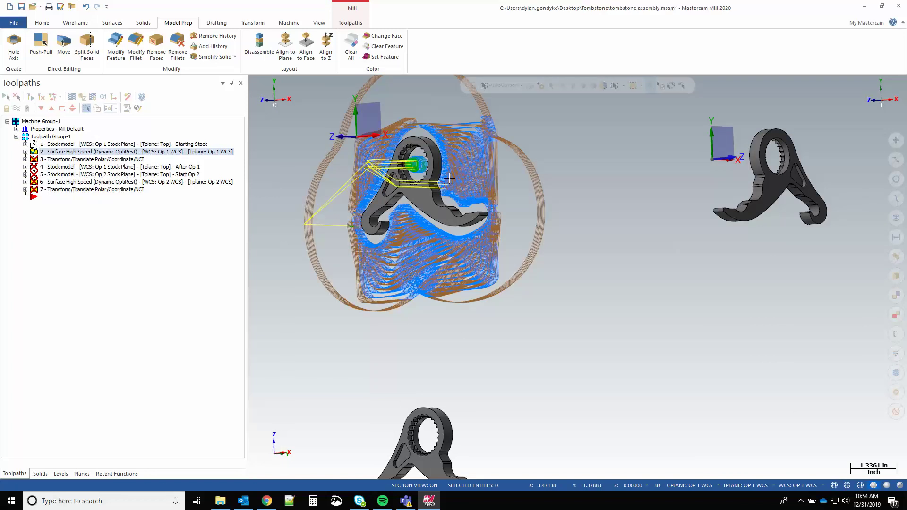
middle_click_drag(470, 229, 339, 324)
scroll(407, 292, "up", 2)
scroll(338, 324, "down", 3)
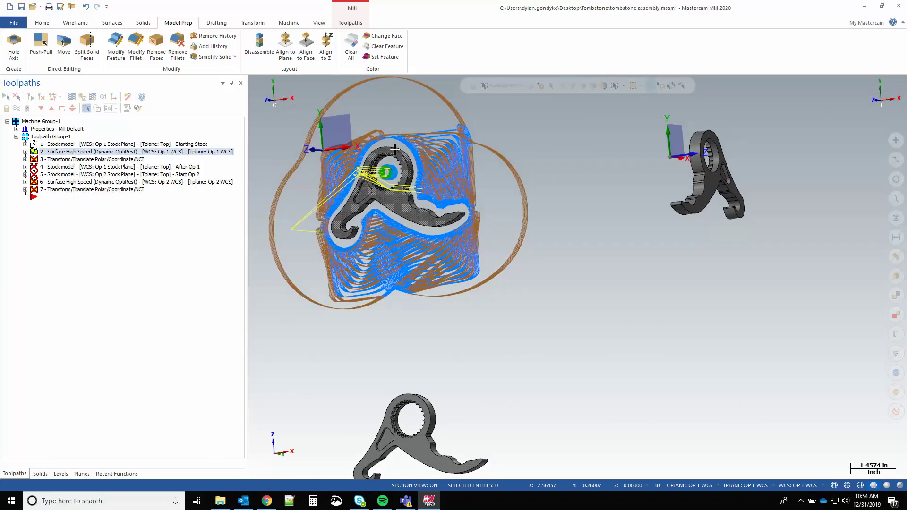
middle_click_drag(354, 201, 444, 190)
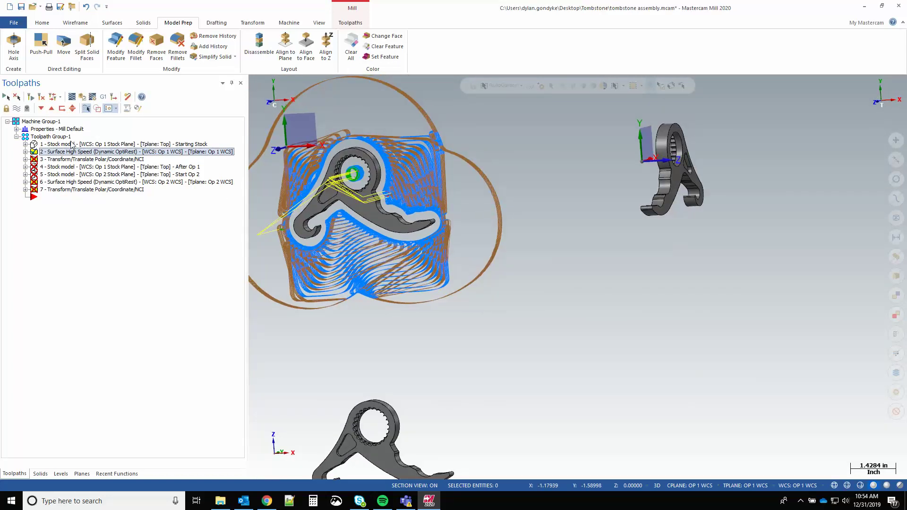
Step: Regenerate the After Op 1 stock model on Op 1 Stock Plane
left_click(55, 165)
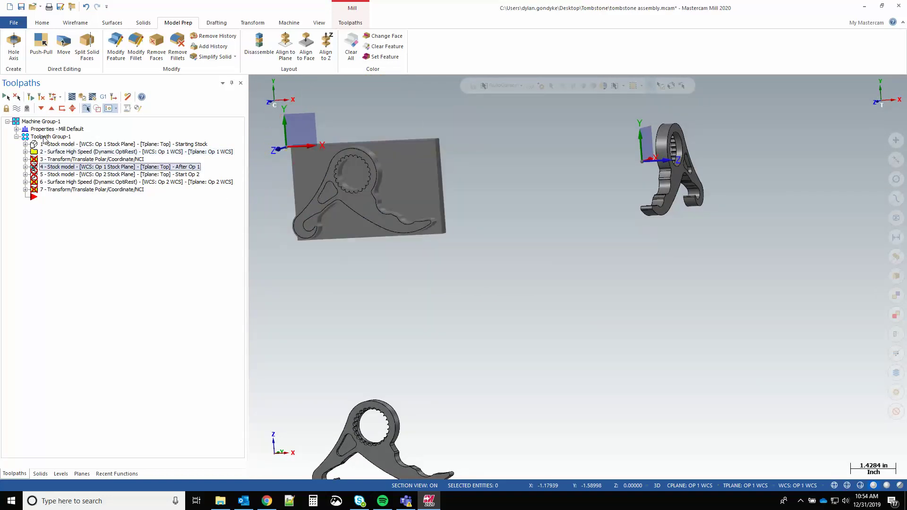
left_click(28, 97)
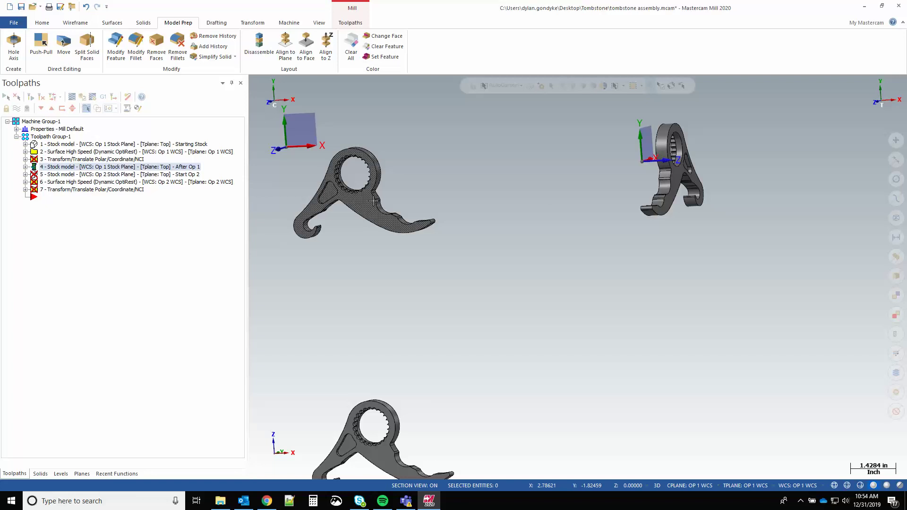
scroll(631, 195, "down", 2)
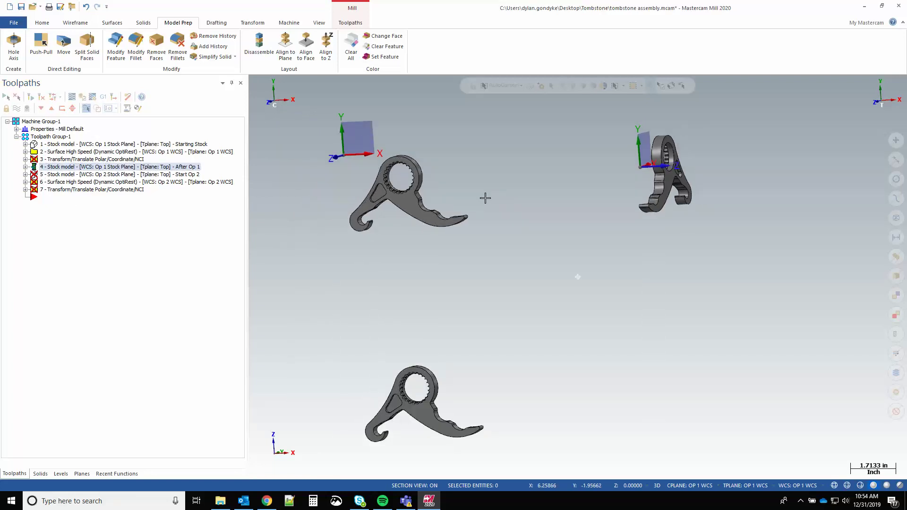
Step: Make the Tombstone level visible again
left_click(80, 474)
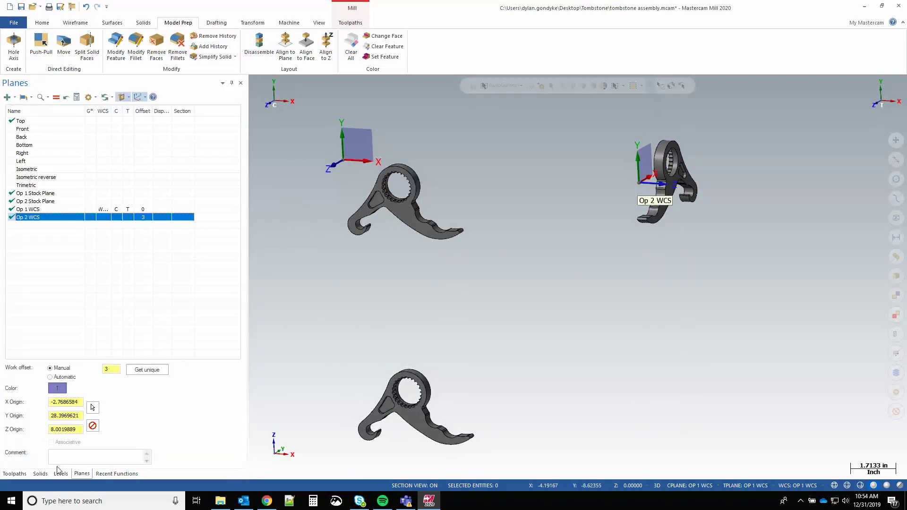
left_click(61, 474)
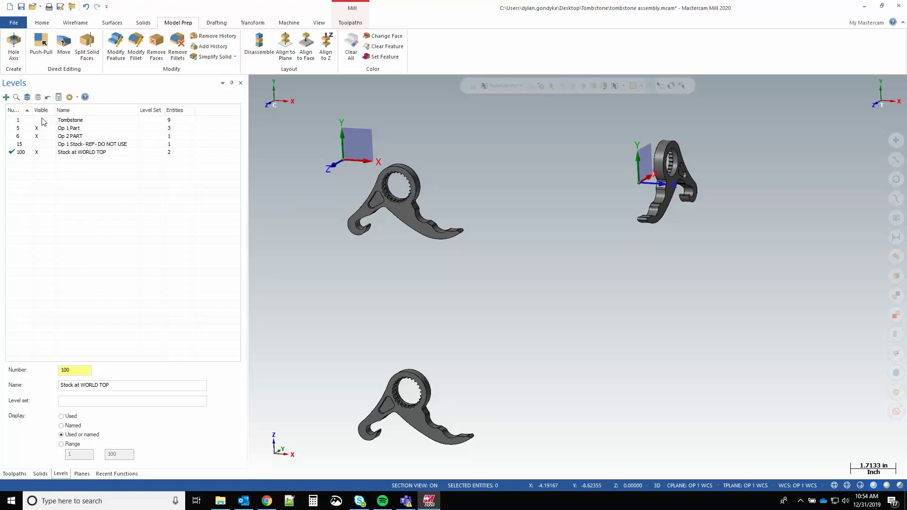
left_click(37, 120)
scroll(394, 198, "up", 2)
Step: Turn on the Multi-Threading manager and regenerate the Start Op 2 stock model on Op 2 Stock Plane
left_click(15, 474)
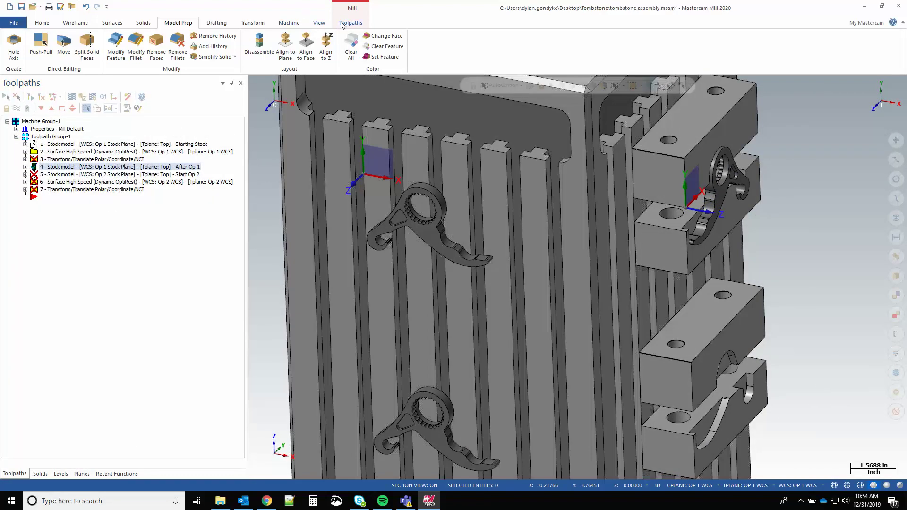
left_click(318, 23)
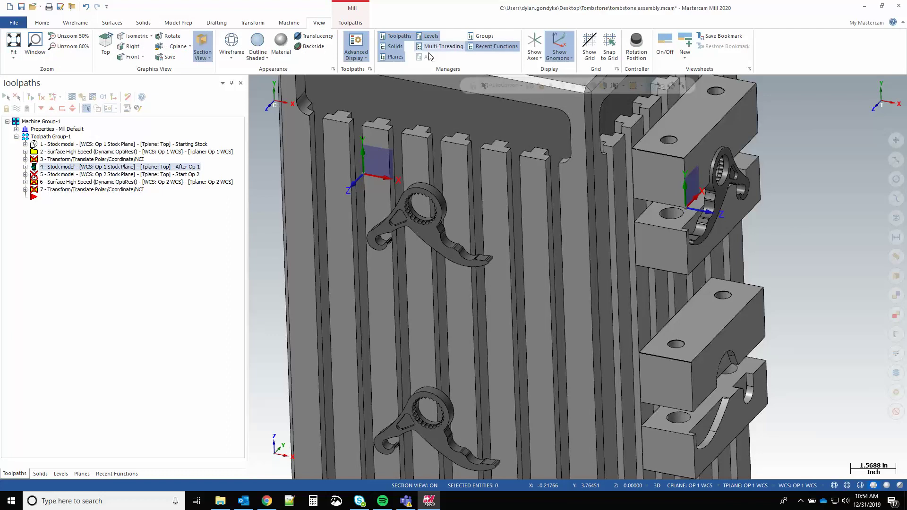
middle_click_drag(431, 239, 430, 168)
left_click(36, 176)
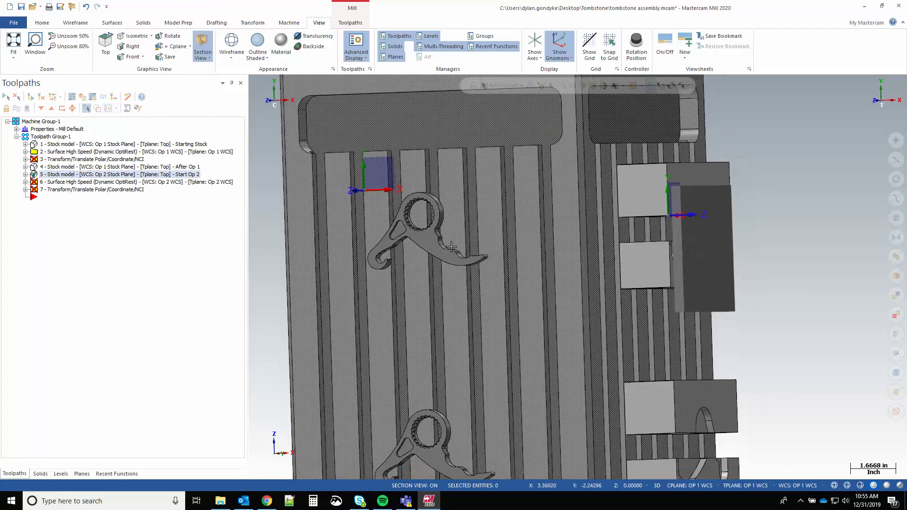
middle_click_drag(452, 247, 455, 245)
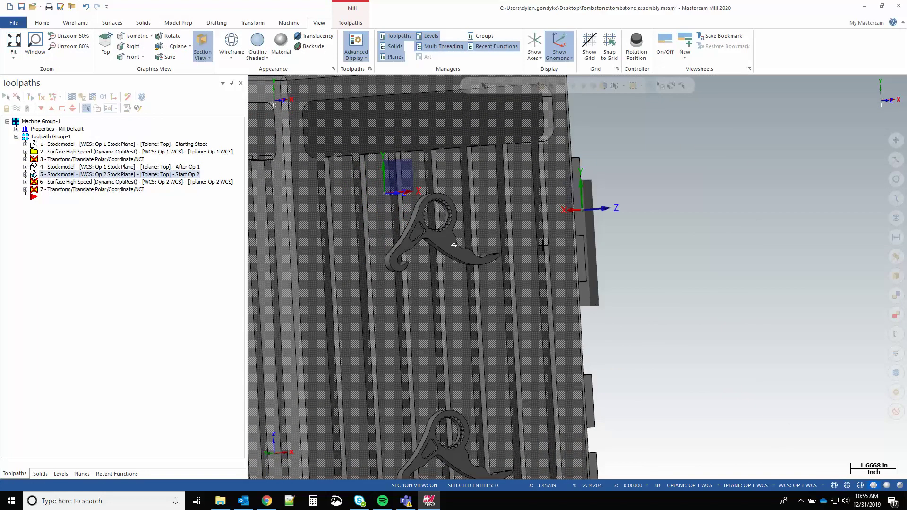
Step: Examine the whole tombstone assembly, including the parts and fixtures on its adjacent faces
scroll(424, 201, "down", 2)
middle_click_drag(424, 202, 634, 297)
scroll(634, 297, "down", 6)
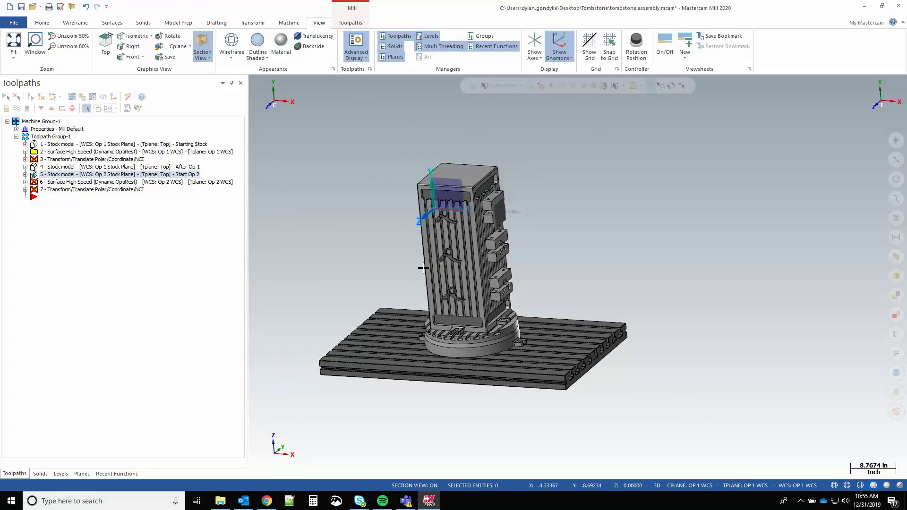
middle_click_drag(421, 269, 423, 316)
scroll(424, 316, "up", 2)
scroll(424, 316, "up", 1)
scroll(258, 397, "down", 5)
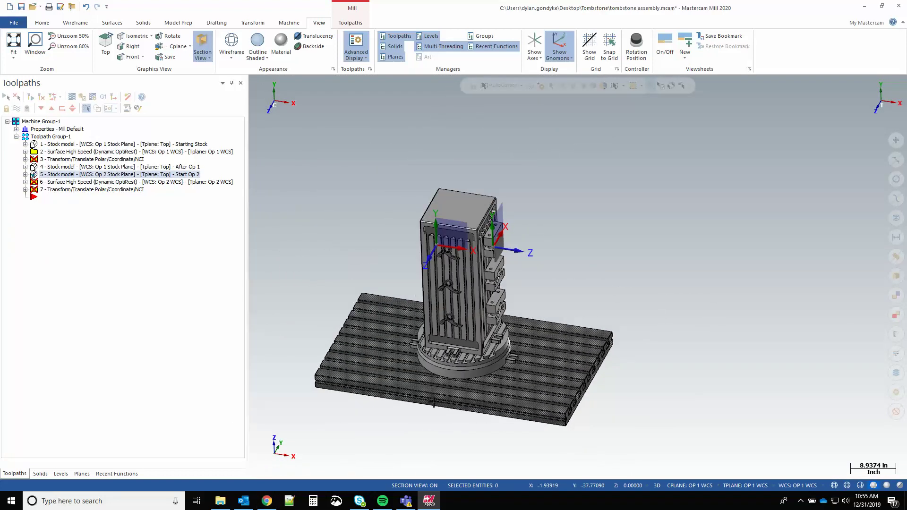
scroll(331, 402, "up", 1)
Step: Hide the Tombstone level to isolate the parts and the source stock at World Top
left_click(61, 474)
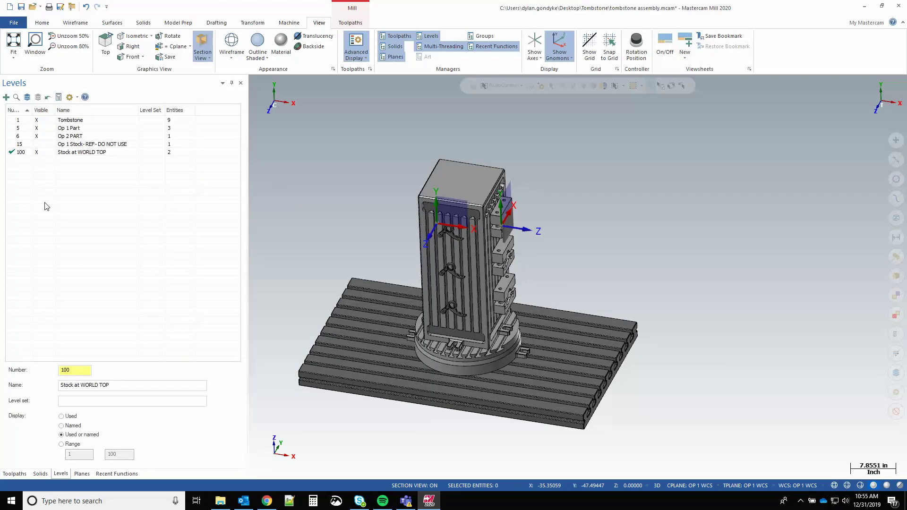
left_click(37, 120)
scroll(541, 332, "up", 4)
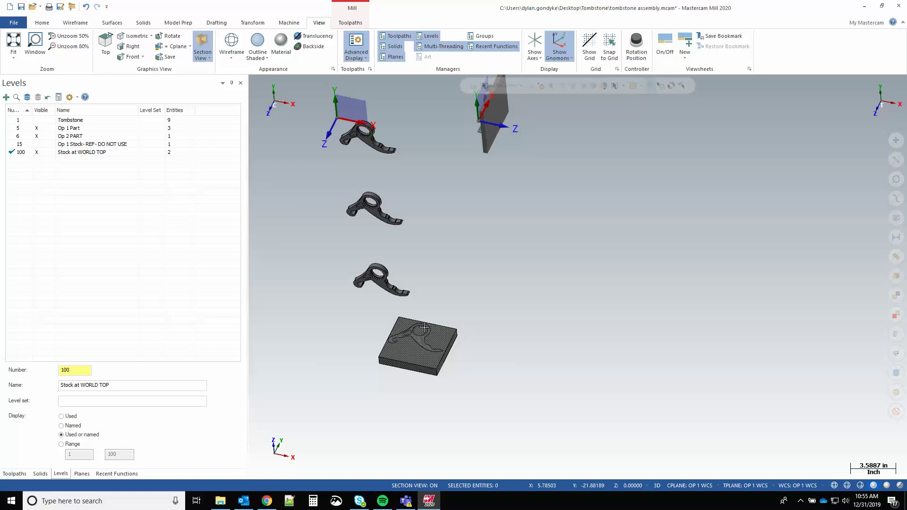
Step: Select Op 1 Stock Plane and Op 2 Stock Plane together to compare their positions and orientations
left_click(82, 474)
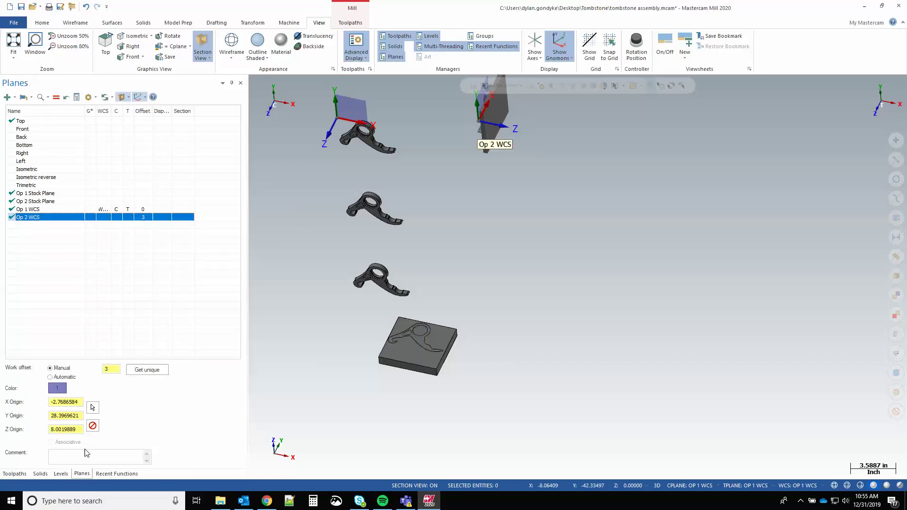
left_click(49, 193)
left_click(49, 202, "ctrl")
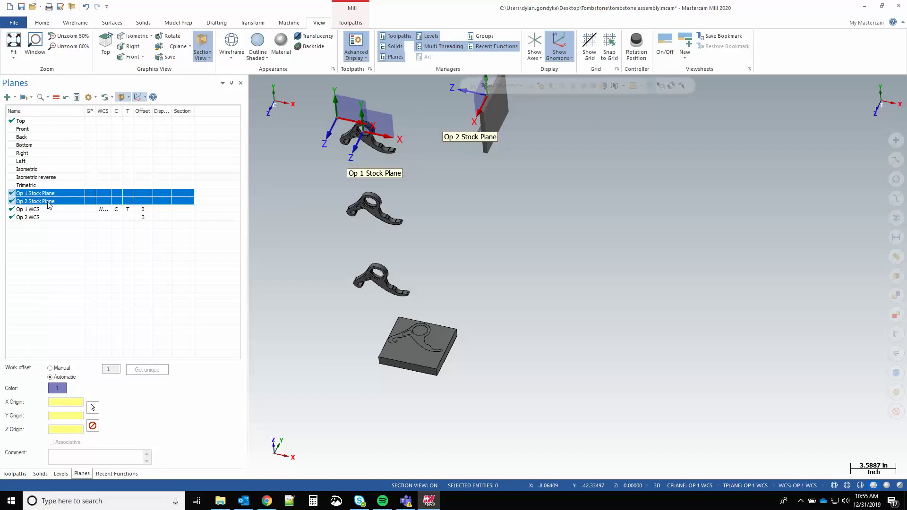